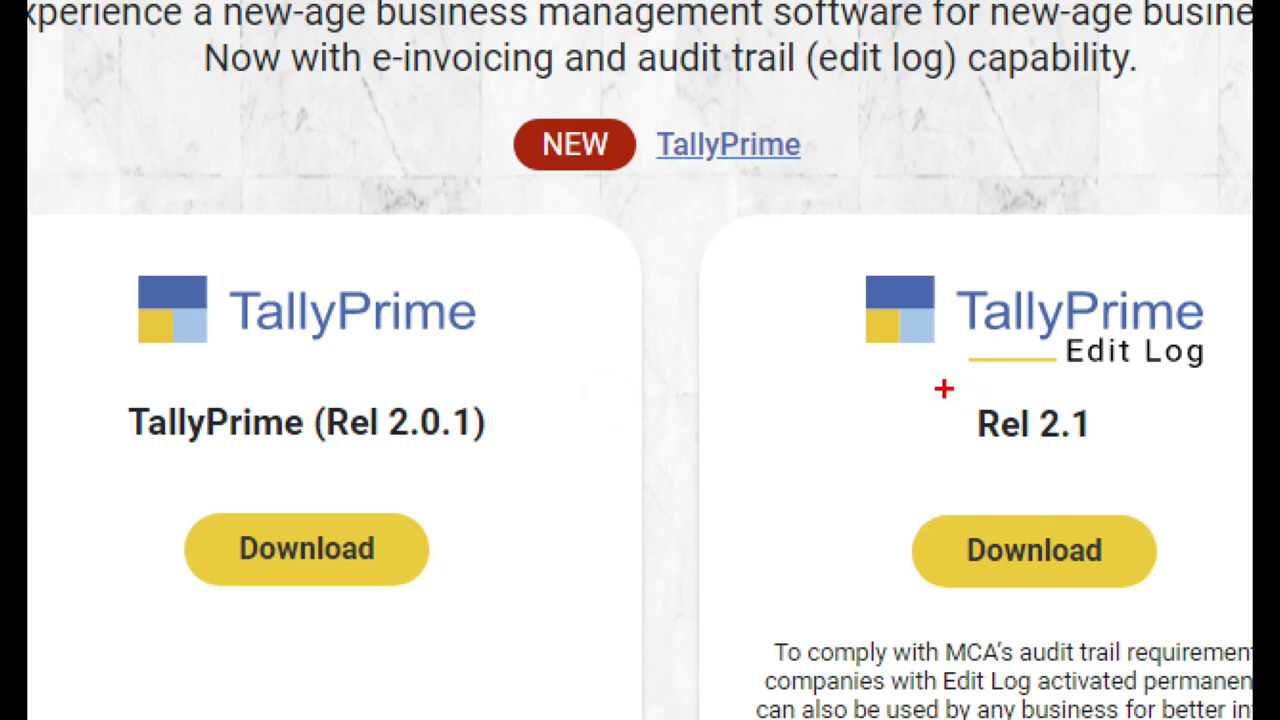
- Switch from the download page to TallyPrime and close its About information to examine the Gateway of Tally and its edition heading
drag(1062, 411, 1196, 461)
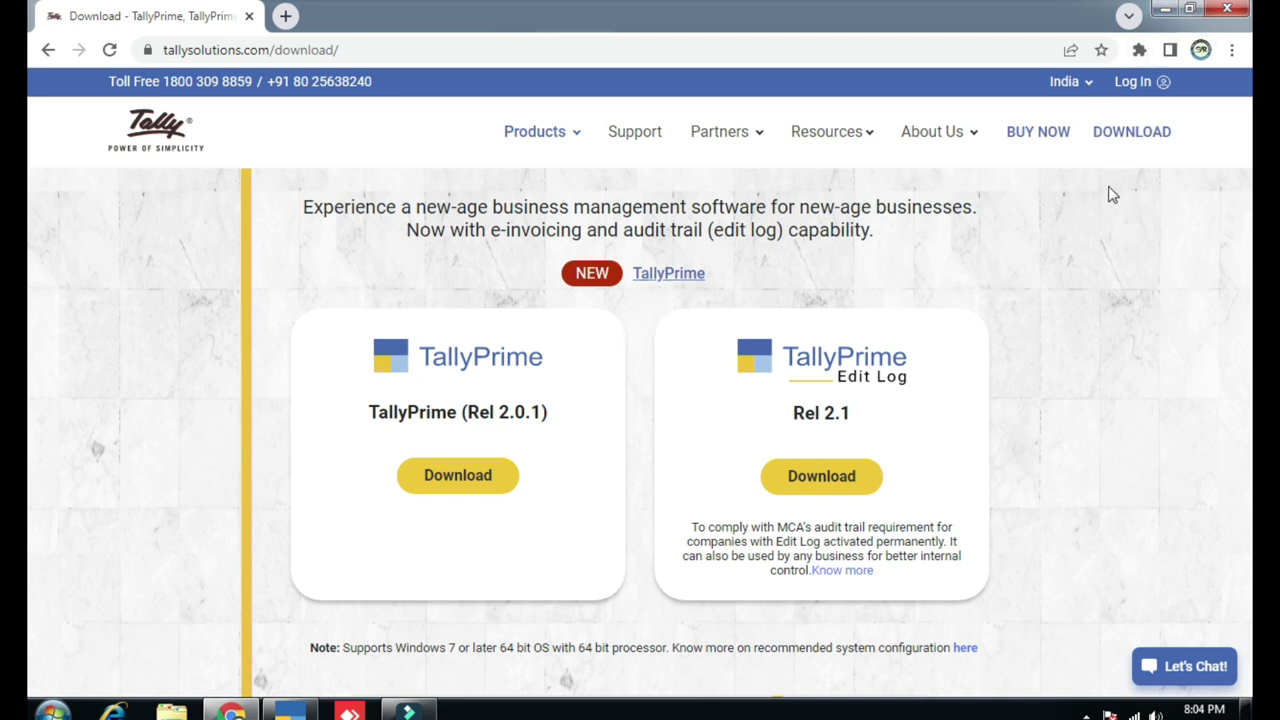
click(1165, 9)
click(1150, 18)
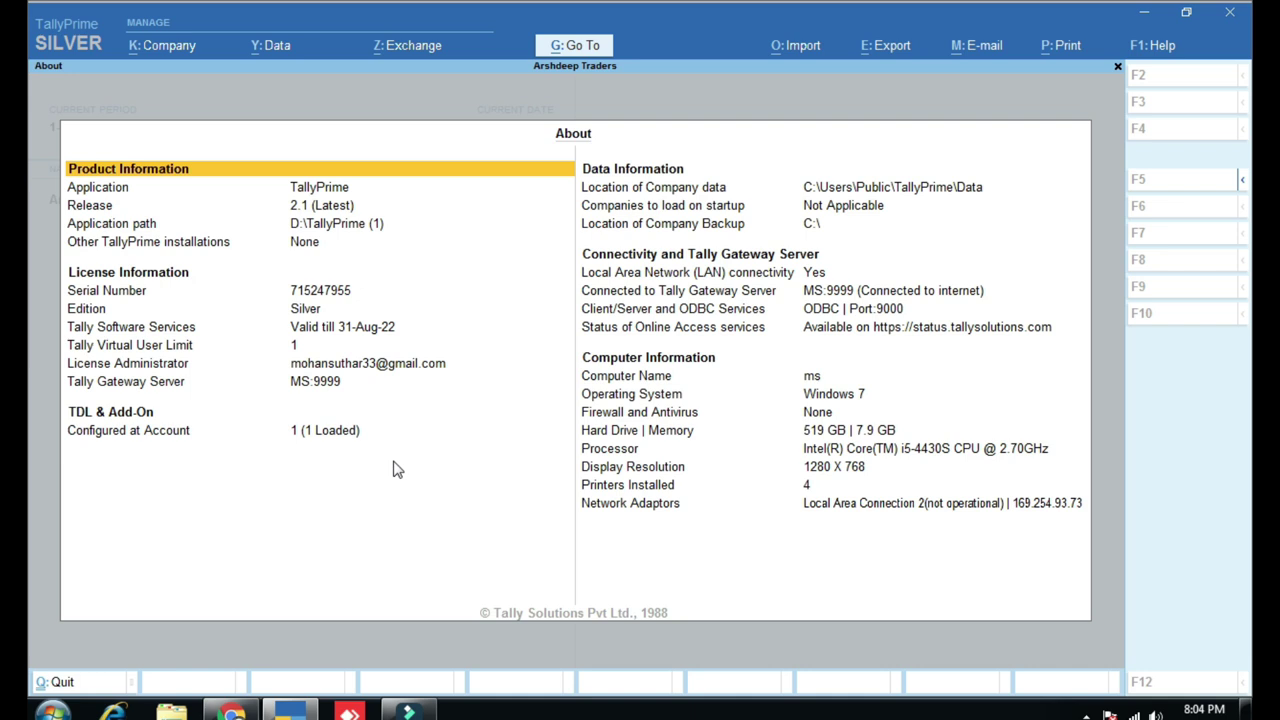
key(Escape)
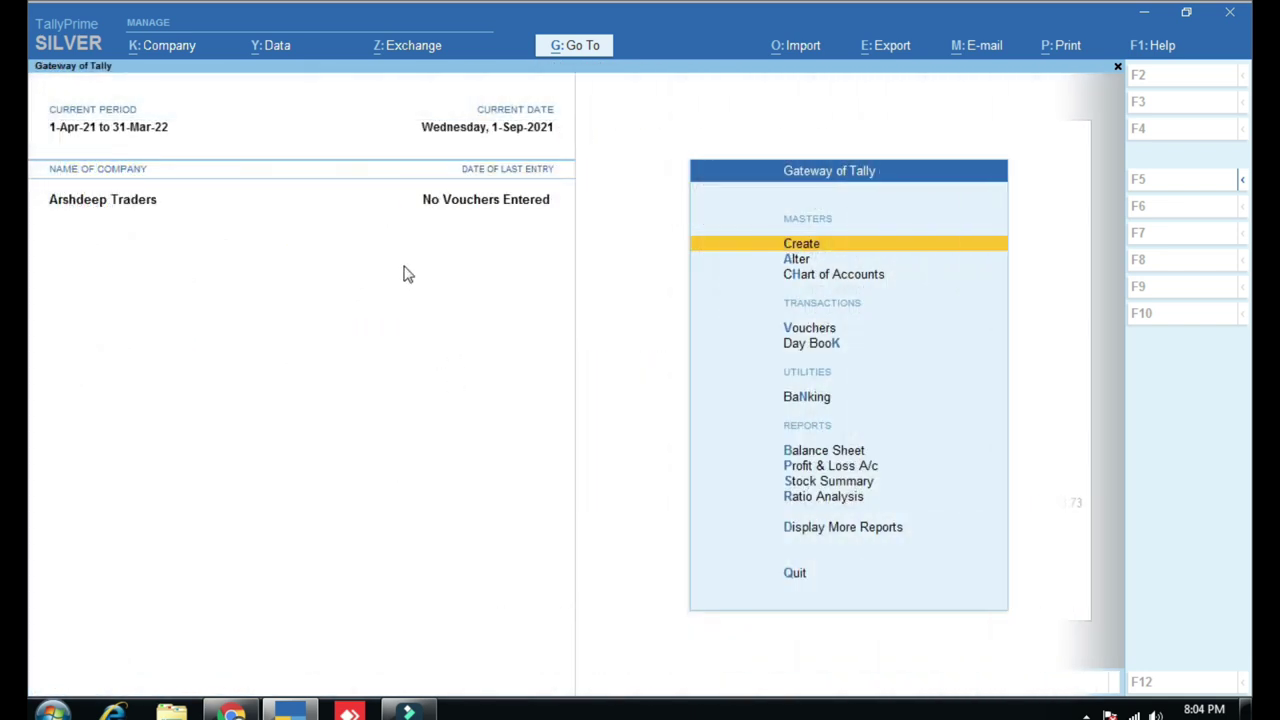
key(ctrl)
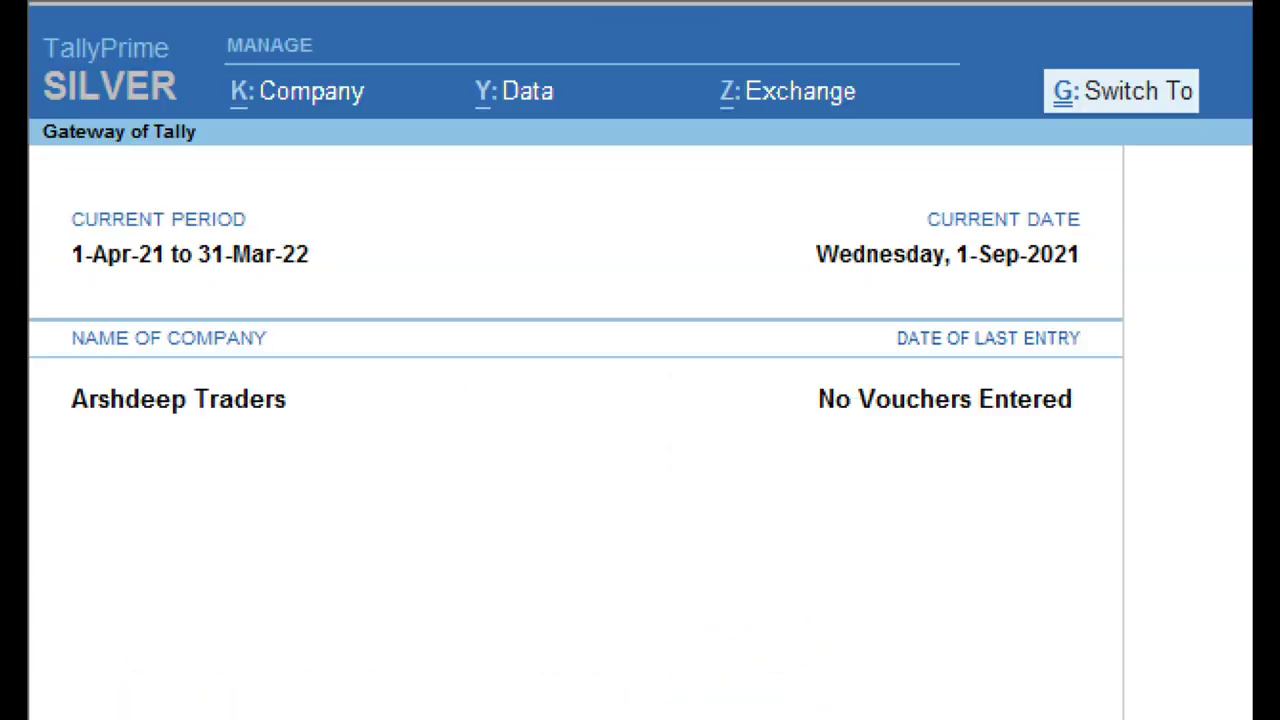
mouse_move(28, 22)
mouse_down()
mouse_move(126, 131)
mouse_move(214, 143)
mouse_move(200, 120)
mouse_up()
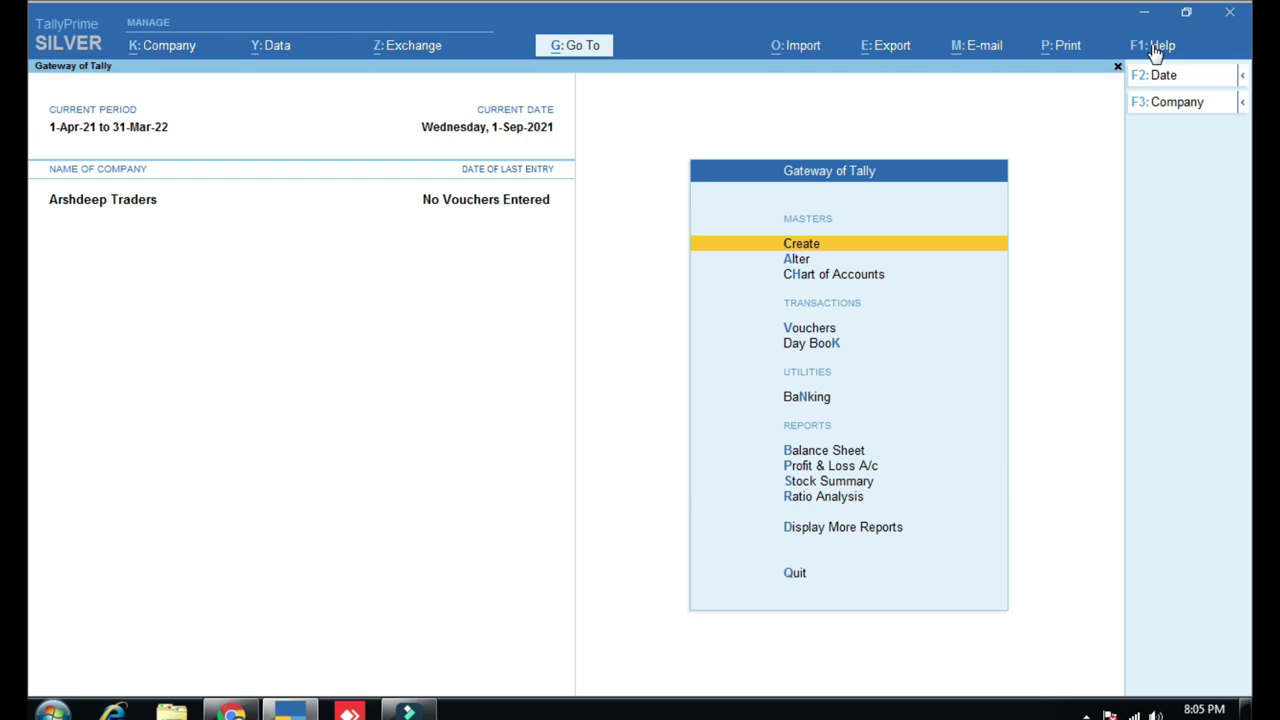
- Check the release details in TallyPrime's About information and switch to the Tally download page in Chrome for comparison
click(1156, 47)
click(1100, 223)
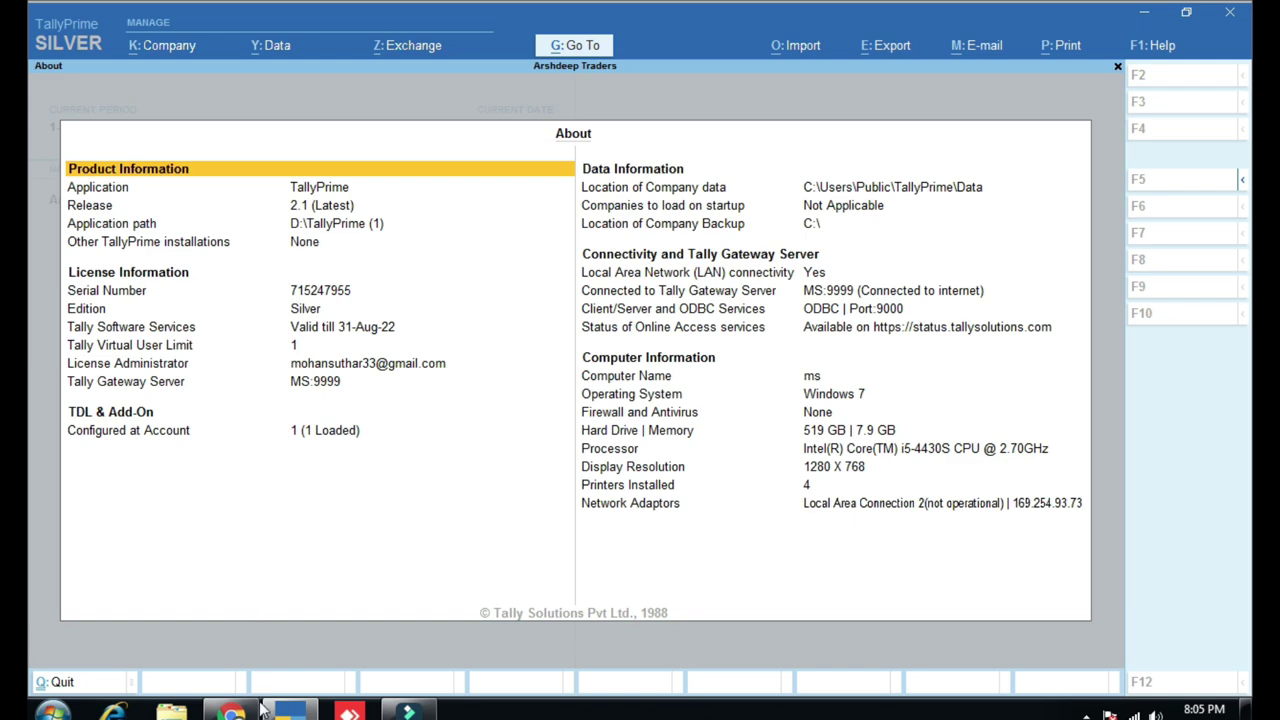
click(231, 711)
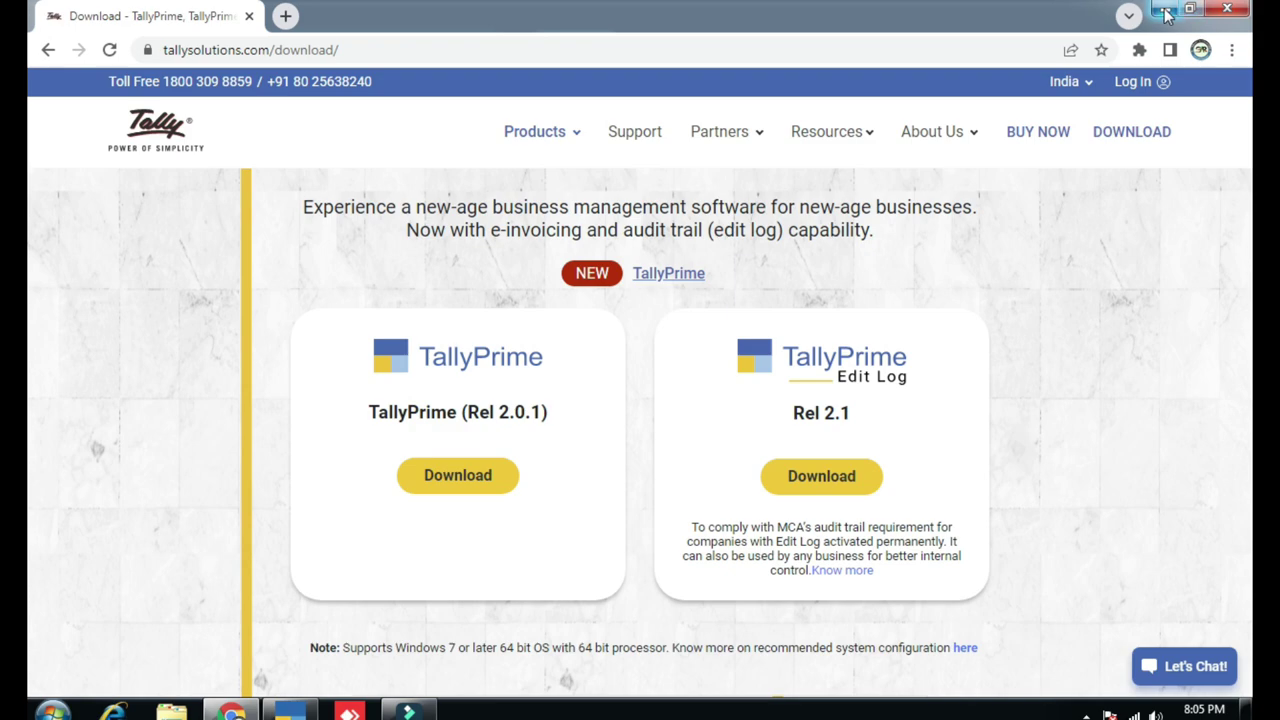
- Minimise the browser and TallyPrime windows and launch TallyPrime Edit Log from the desktop
click(1165, 15)
click(1148, 13)
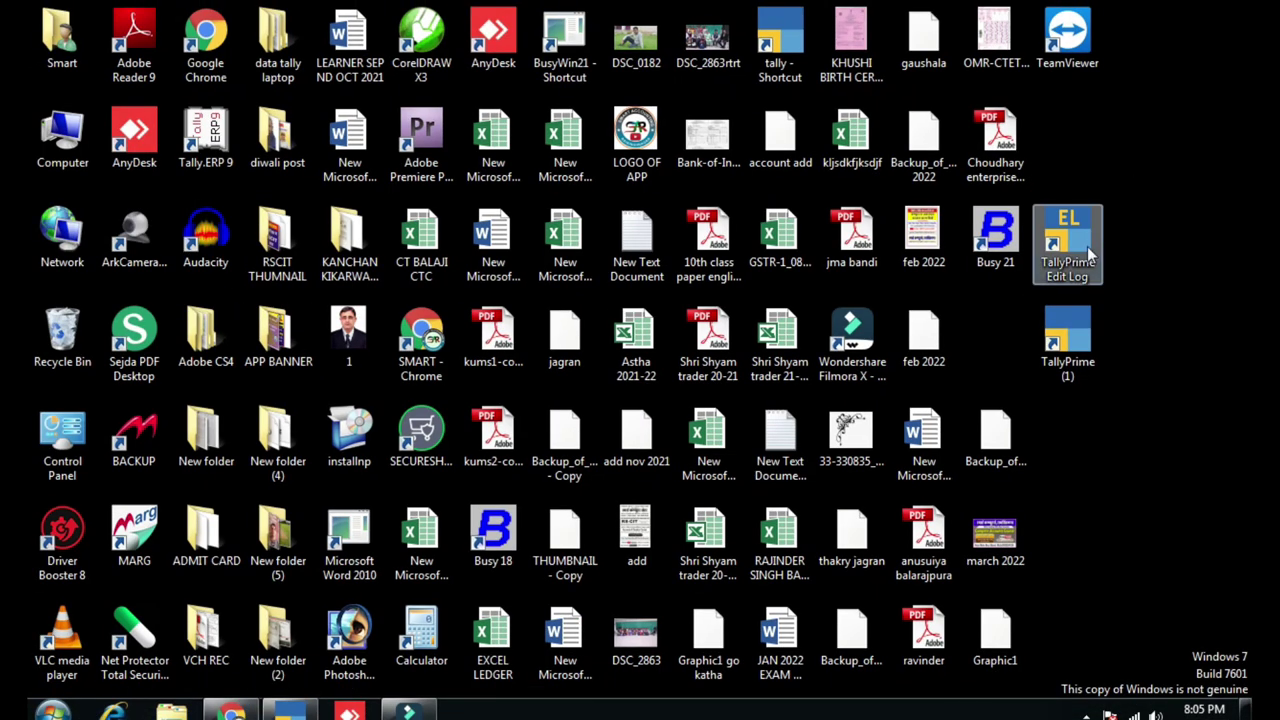
double_click(1068, 240)
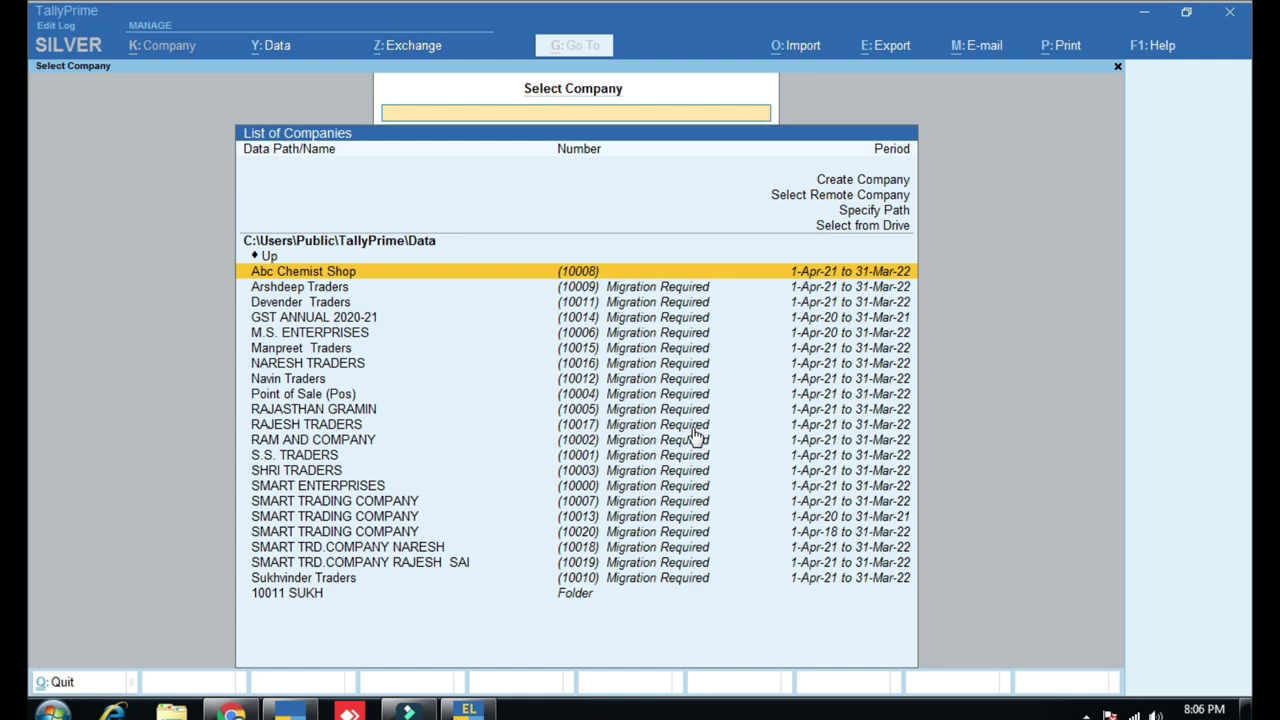
- Select the company M.S. ENTERPRISES and sign in with its username and password
key(Down)
key(Down)
key(Down)
key(Down)
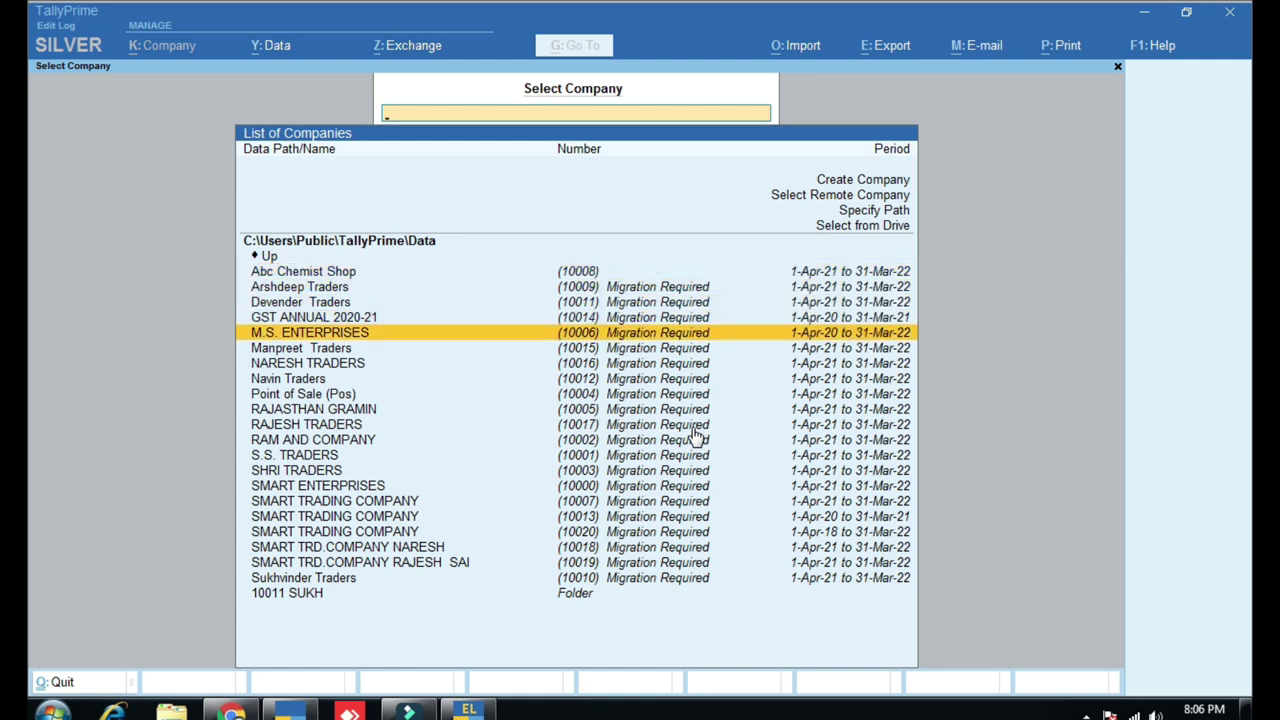
key(Return)
text(1)
key(Return)
text(1)
key(Return)
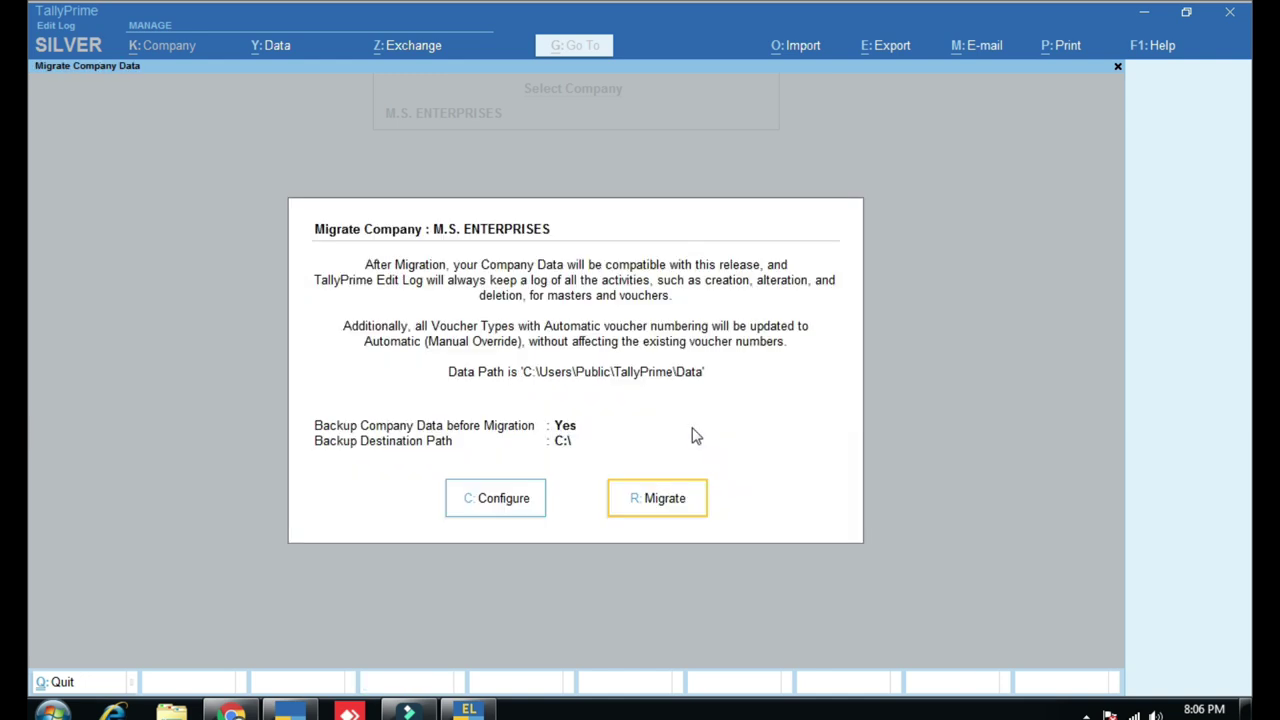
- Migrate the company data for TallyPrime Edit Log, overwriting the existing backup file TBK900_10006.001
click(659, 503)
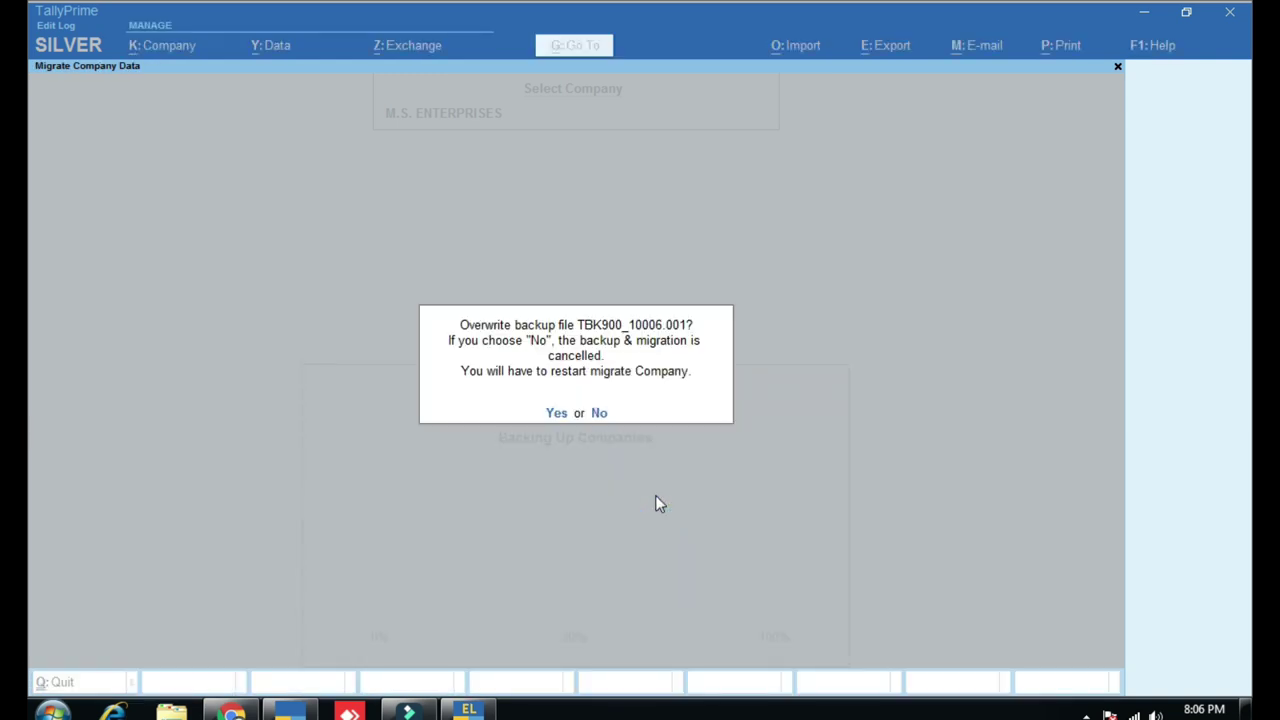
click(565, 413)
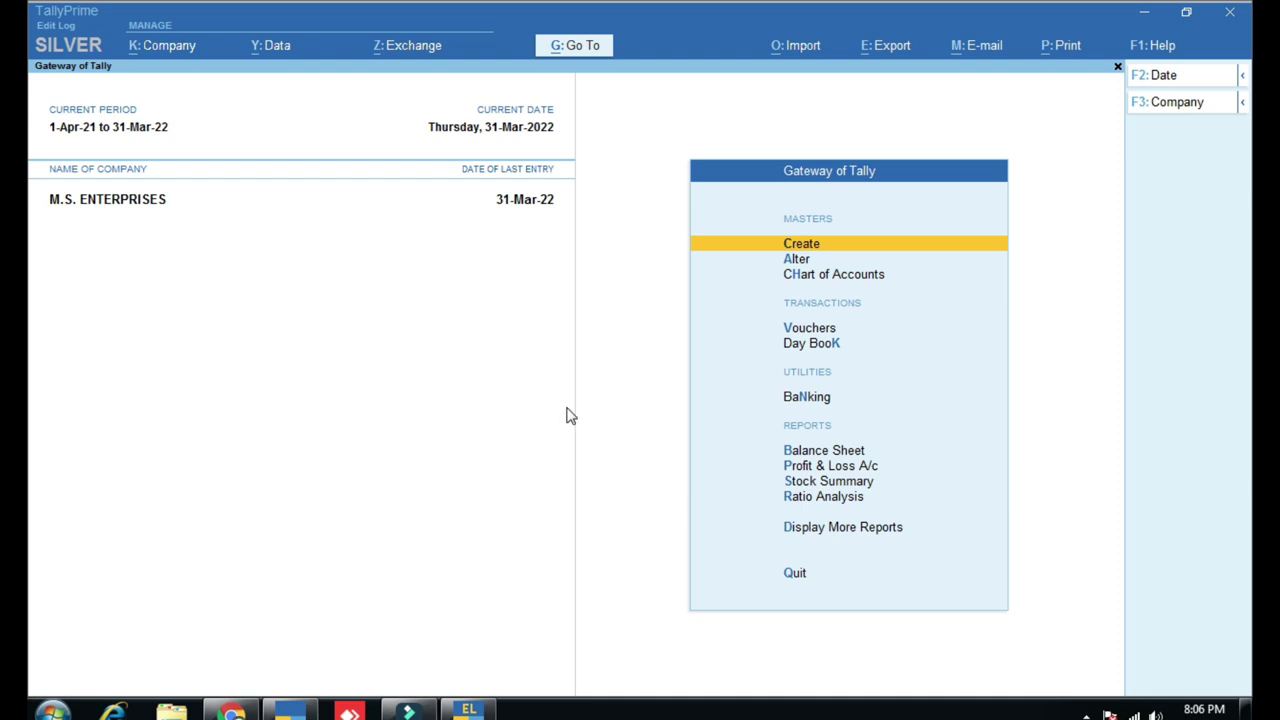
- Compare the company management options in TallyPrime Edit Log with those in regular TallyPrime
key(ctrl)
click(620, 201)
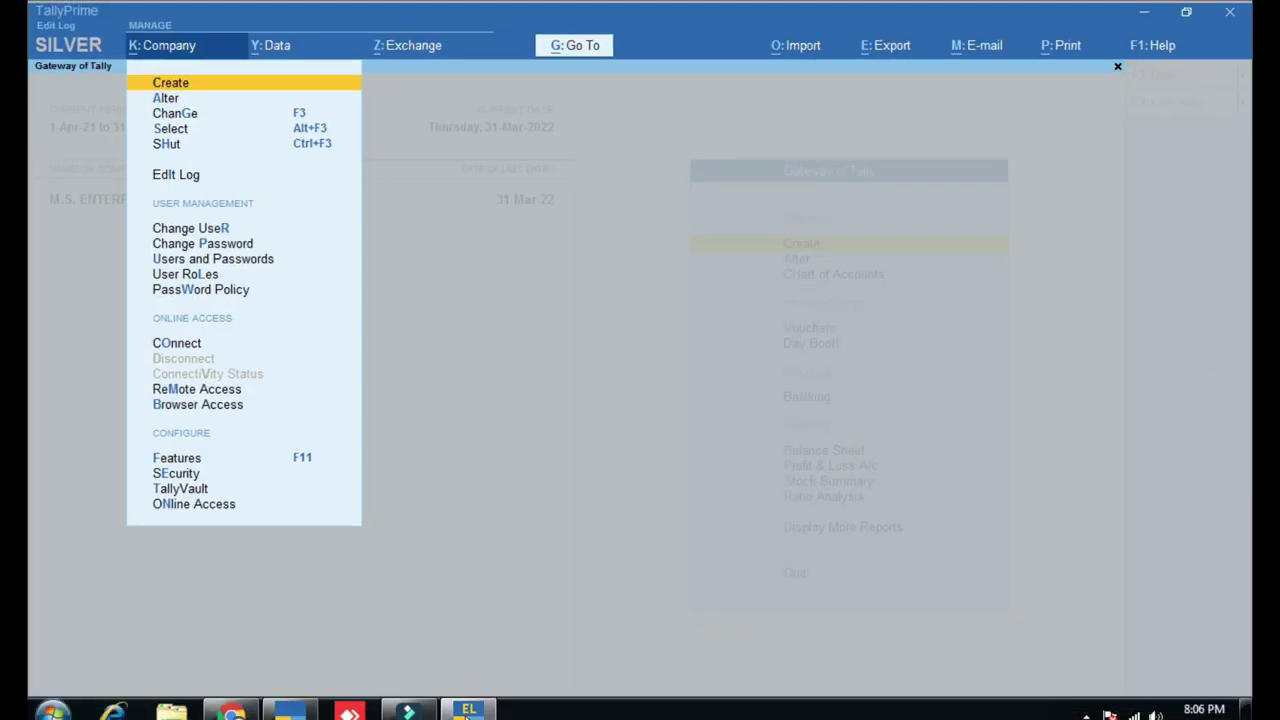
mouse_move(468, 697)
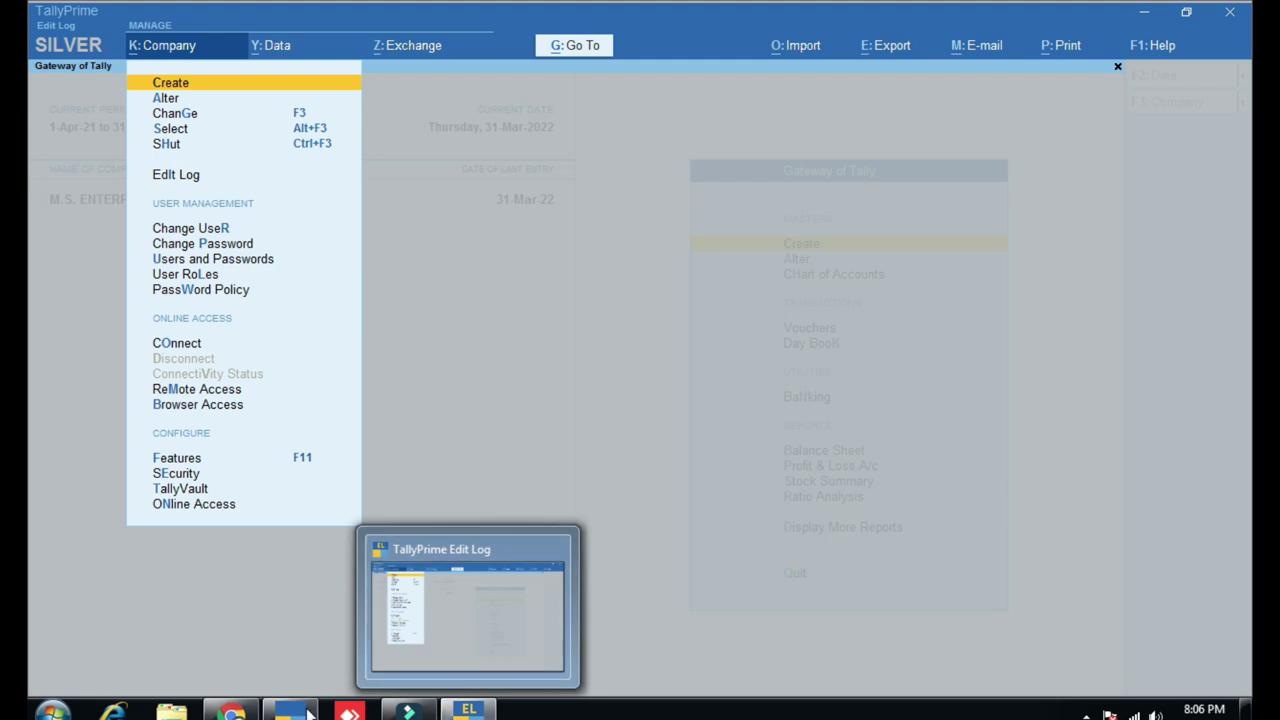
click(307, 640)
key(Escape)
key(Escape)
key(Escape)
click(168, 44)
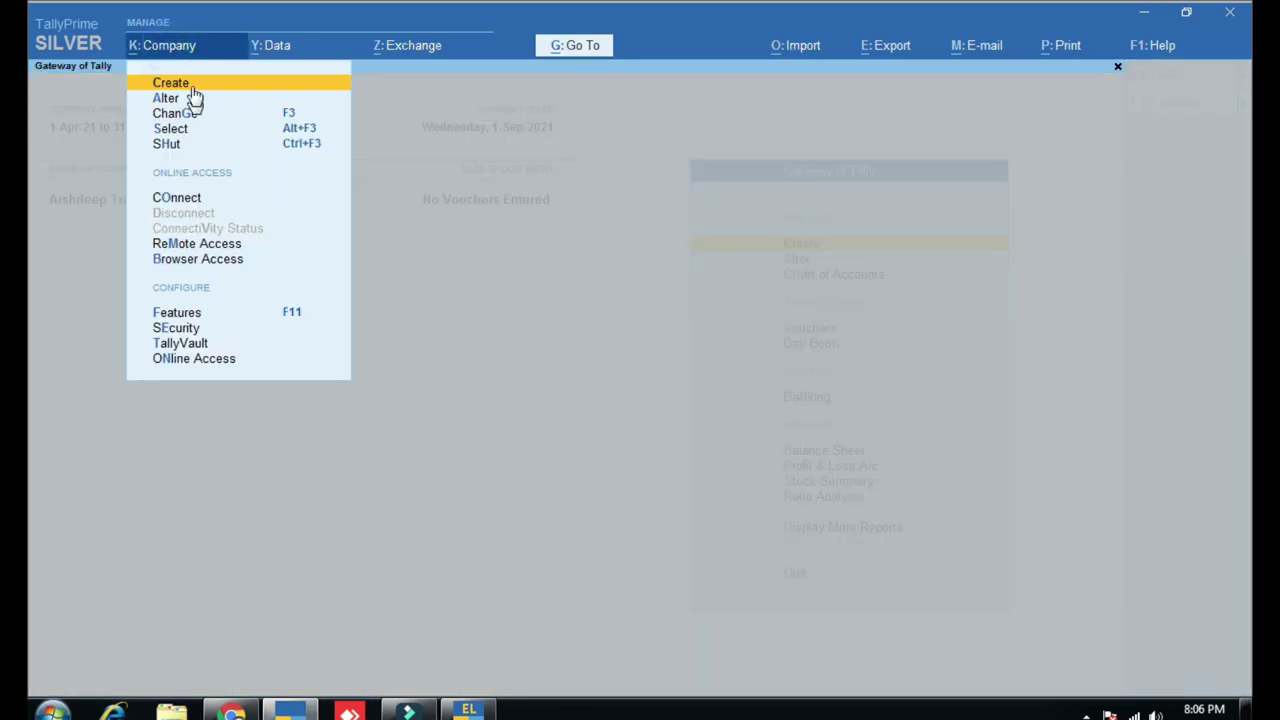
click(465, 706)
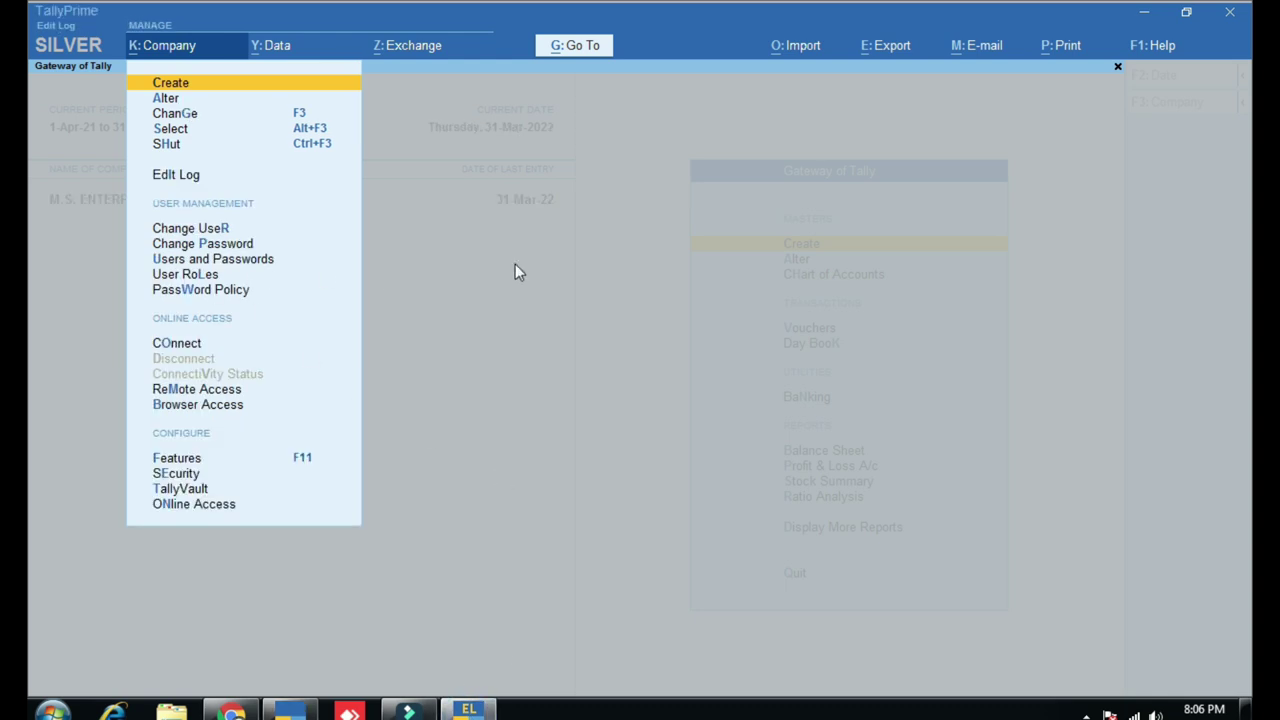
- Open the company-level Edit Log, examine the activity, username and date and time columns, and return to the Gateway of Tally
key(Down)
key(Down)
key(Down)
key(Down)
key(Down)
key(Return)
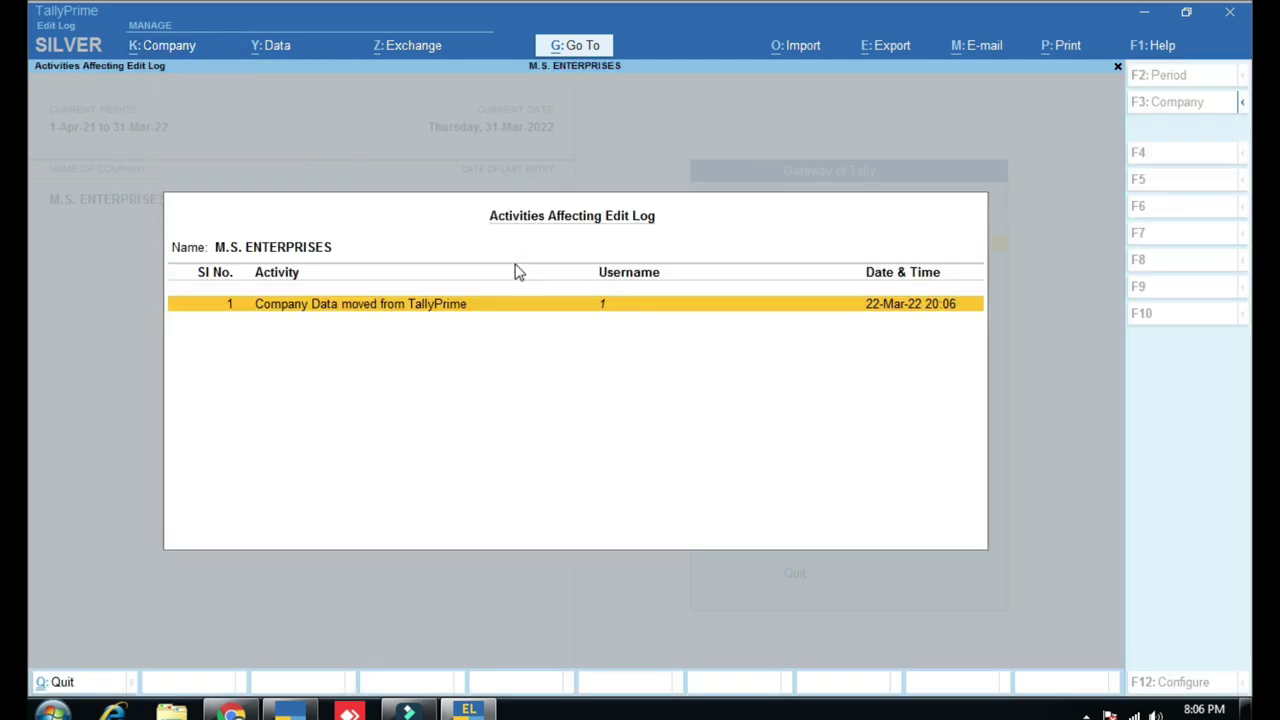
key(ctrl)
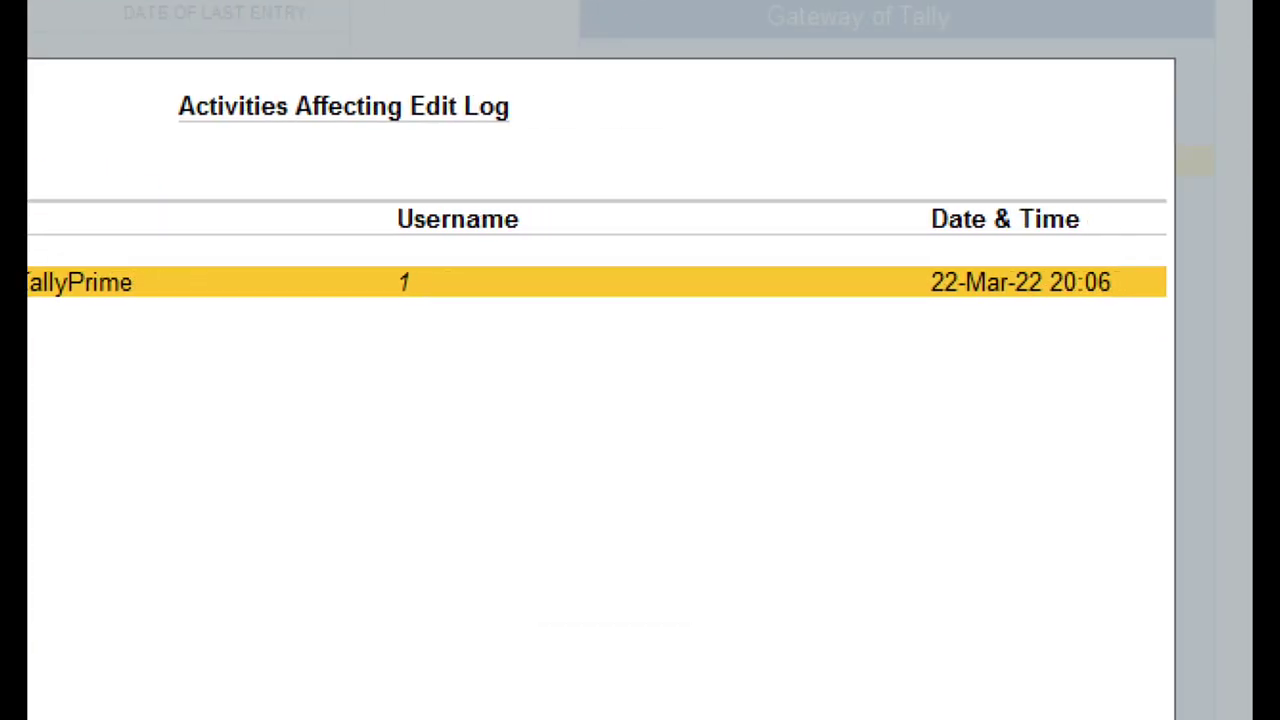
click(924, 345)
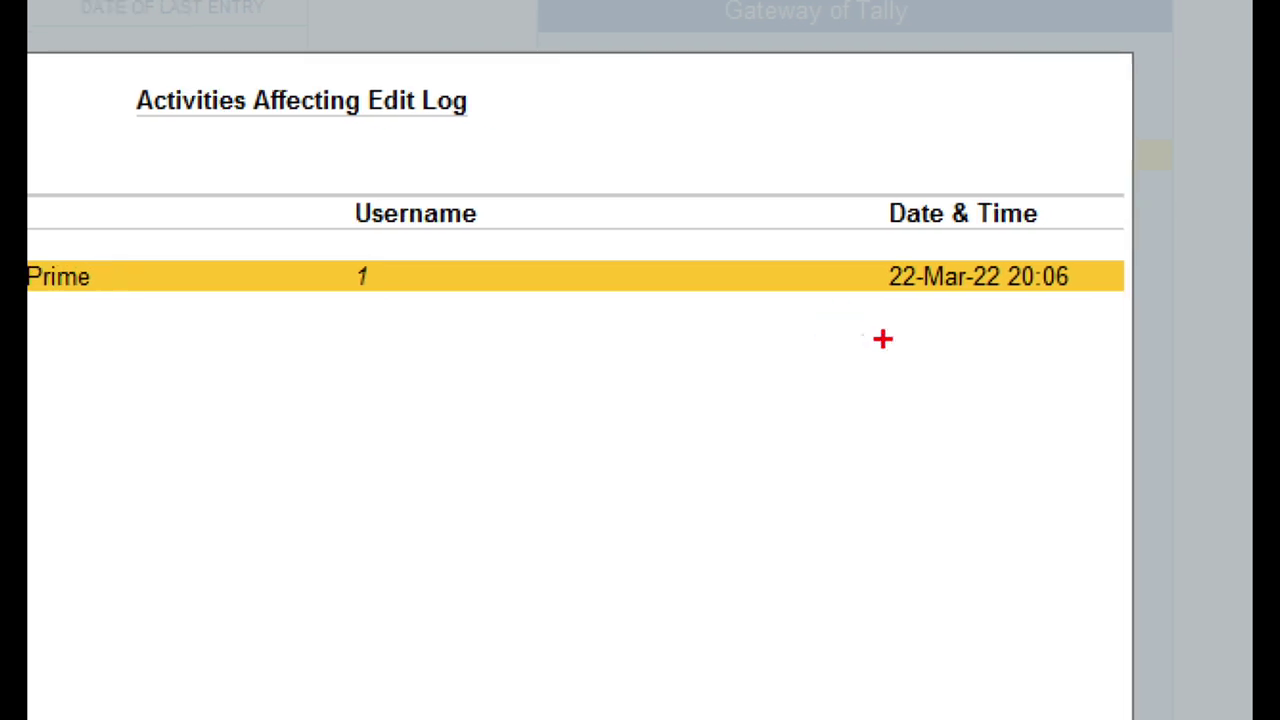
mouse_move(880, 250)
mouse_down()
mouse_move(1131, 312)
mouse_move(1117, 312)
mouse_up()
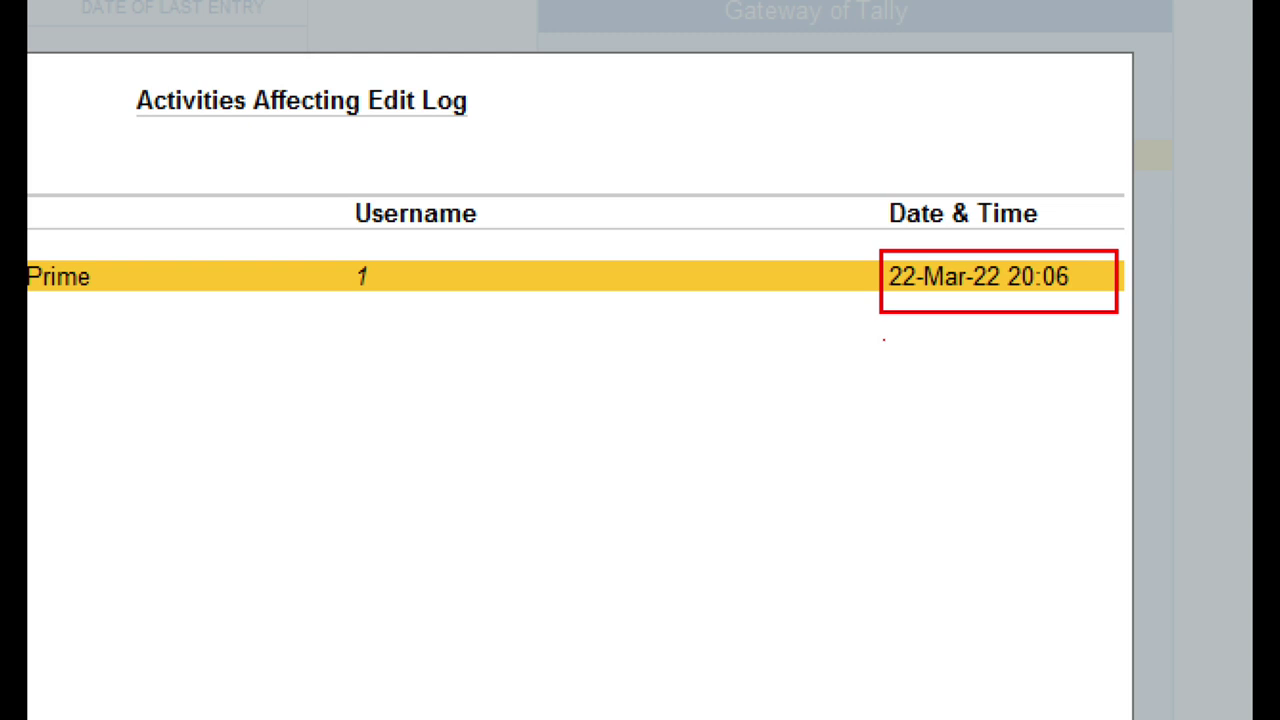
key(Escape)
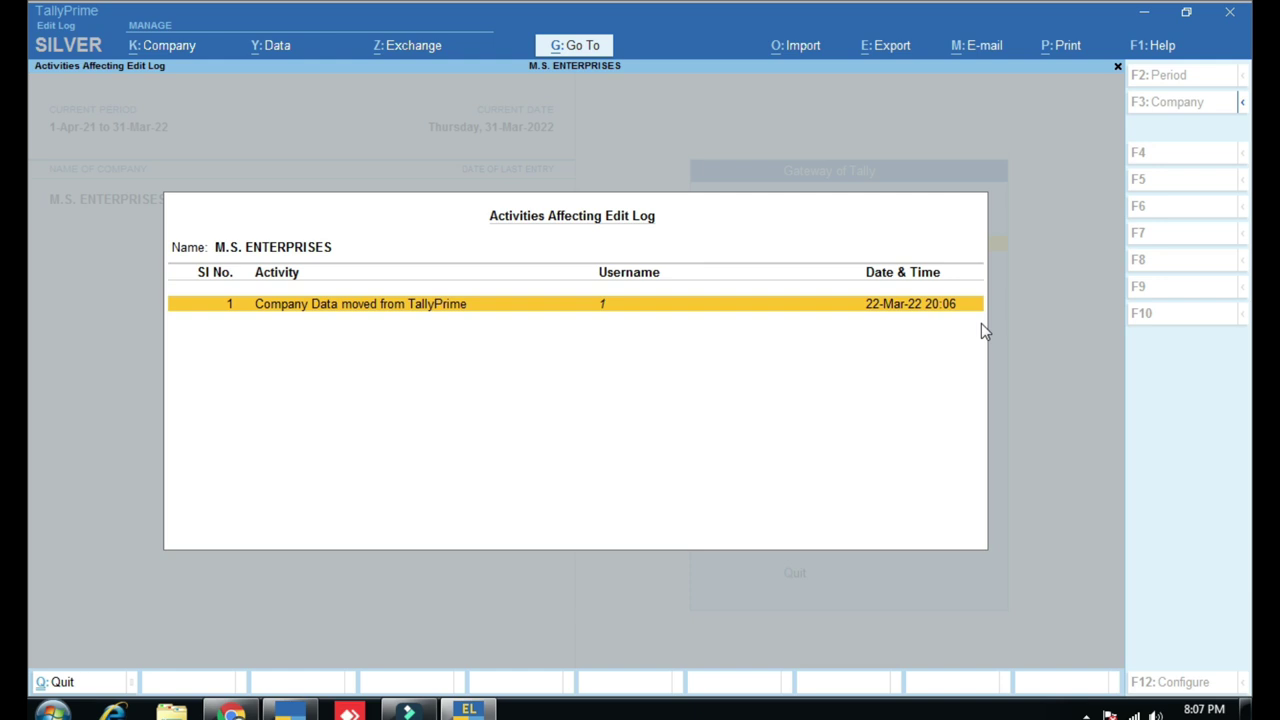
key(Escape)
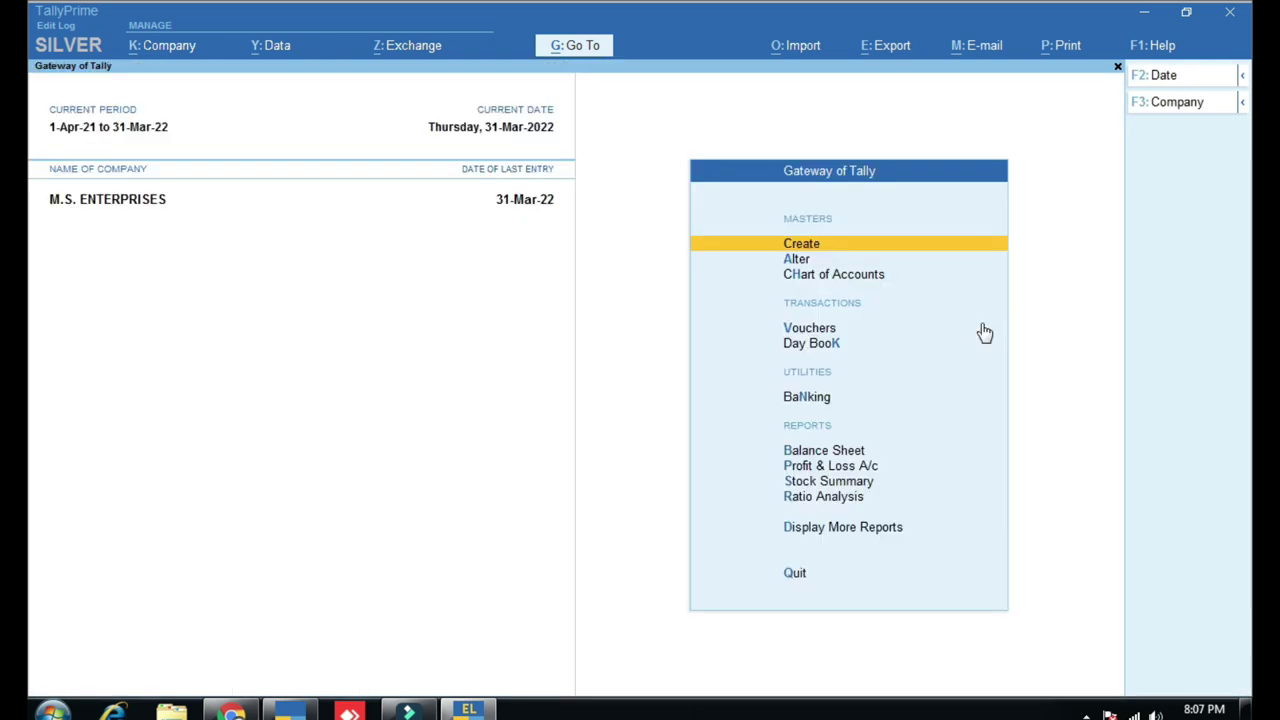
- Open the Day Book and bring up the 7,599.20 DURGA TRADERS sales voucher for alteration
key(Escape)
key(Escape)
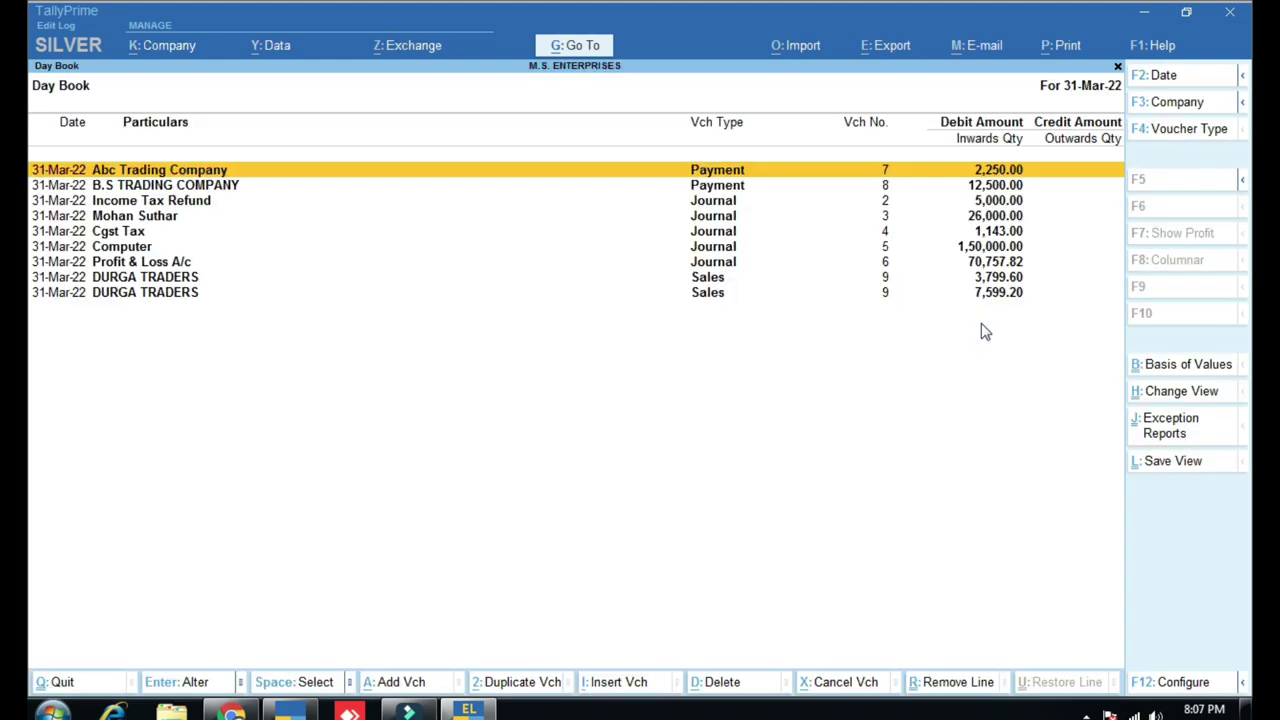
key(Down)
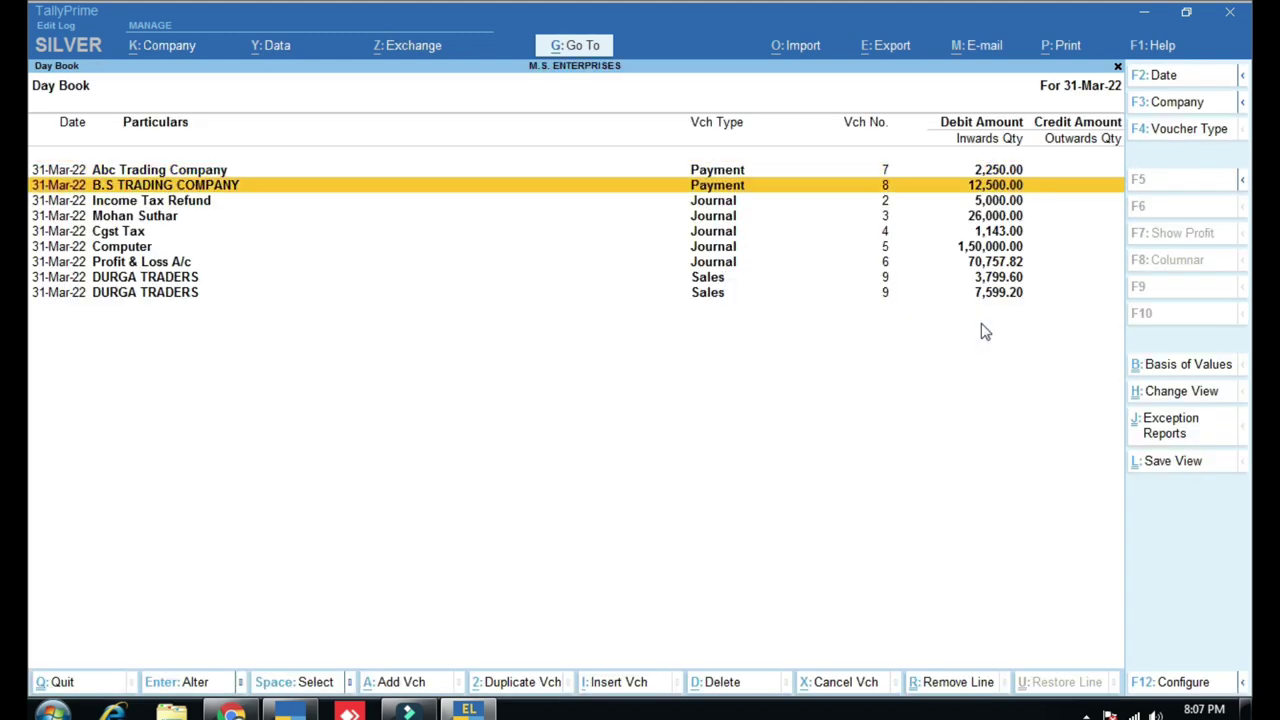
key(End)
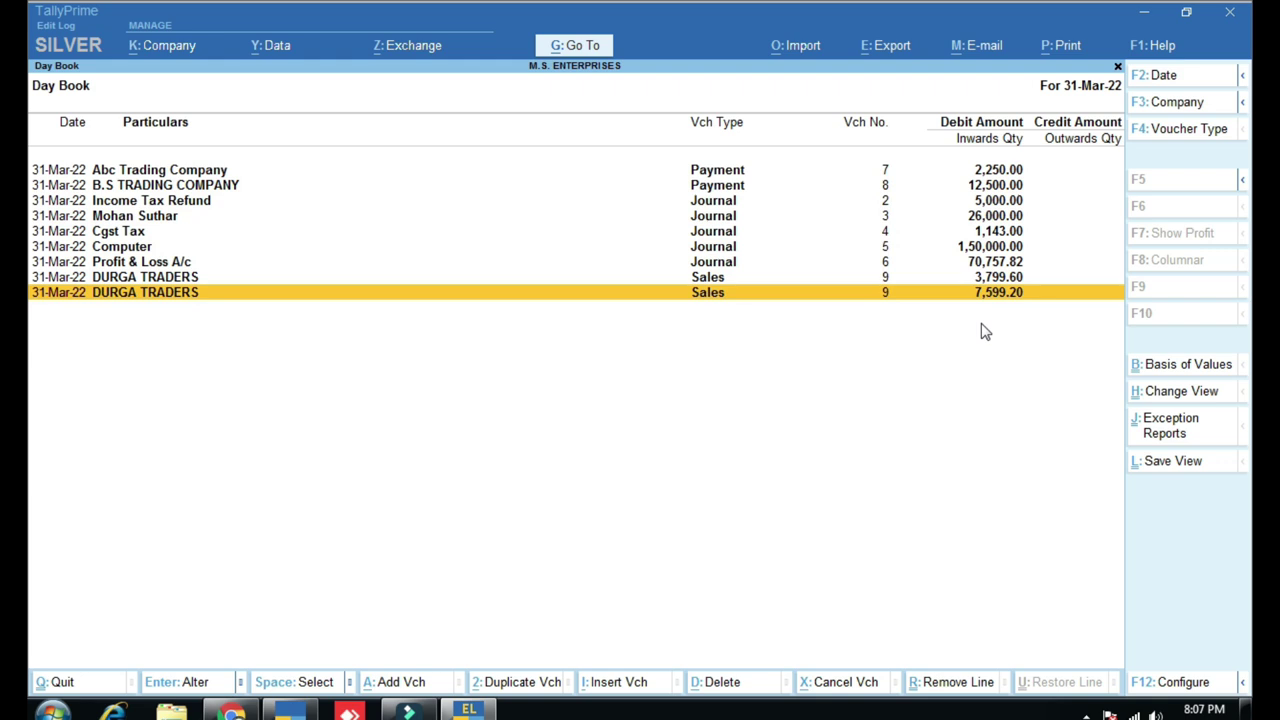
key(Return)
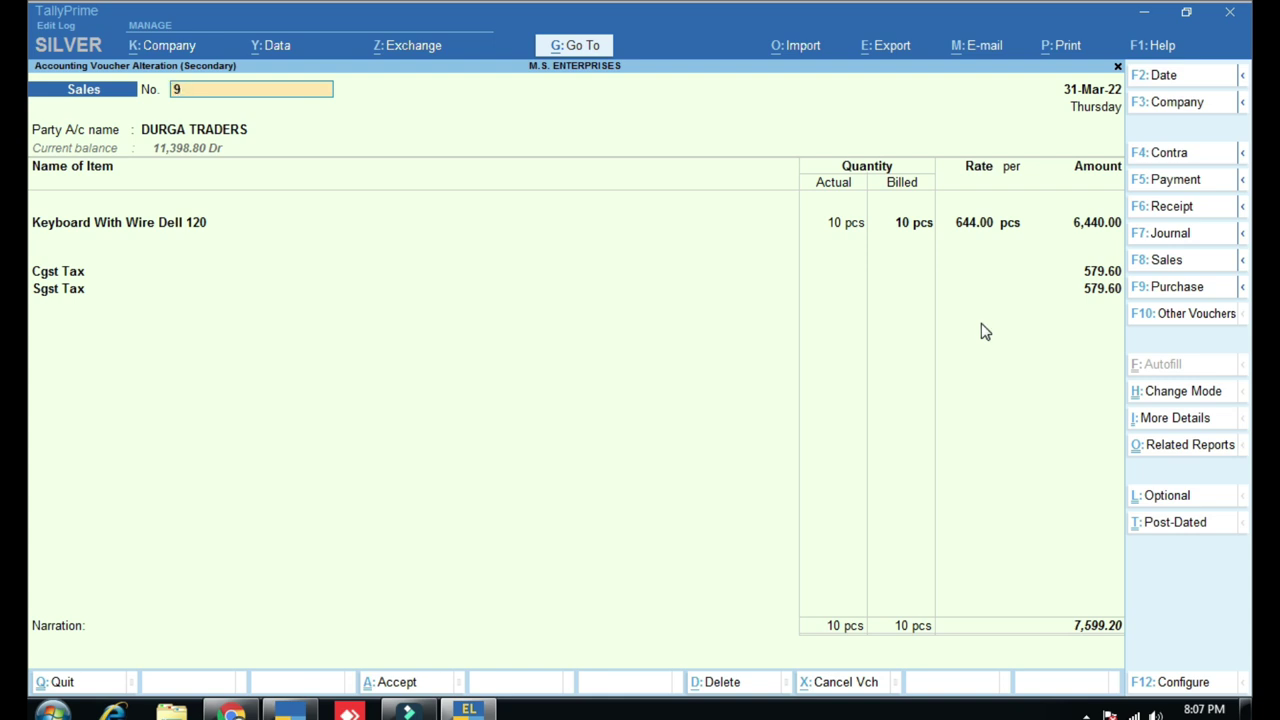
- Set the sales voucher number to 15 and the voucher date to 30-Mar-22
text(15)
key(Return)
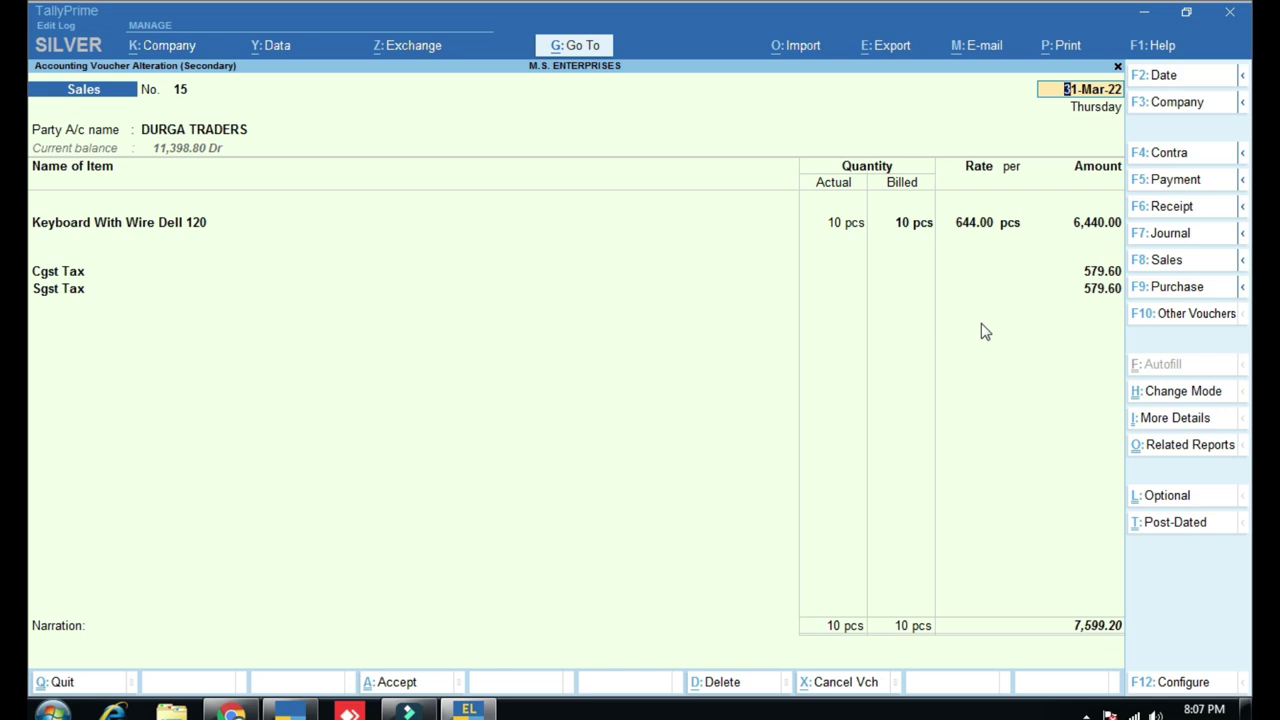
key(F2)
text(30.)
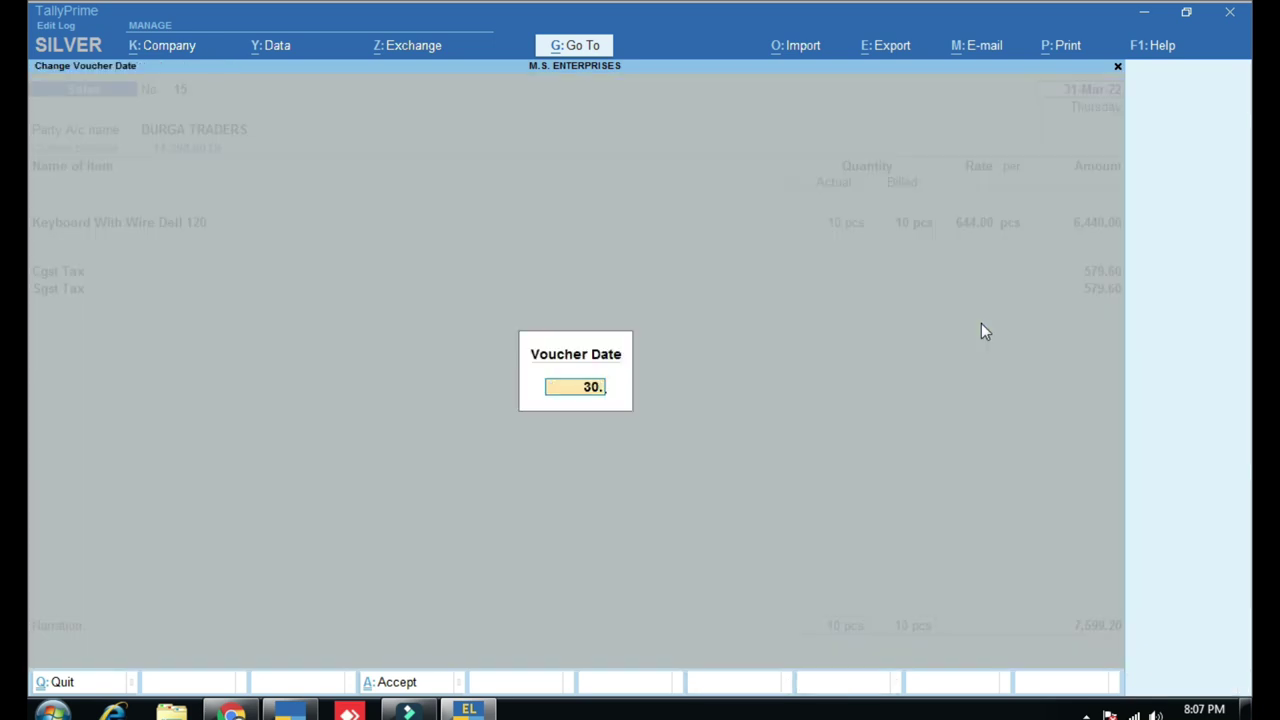
key(Return)
key(Return)
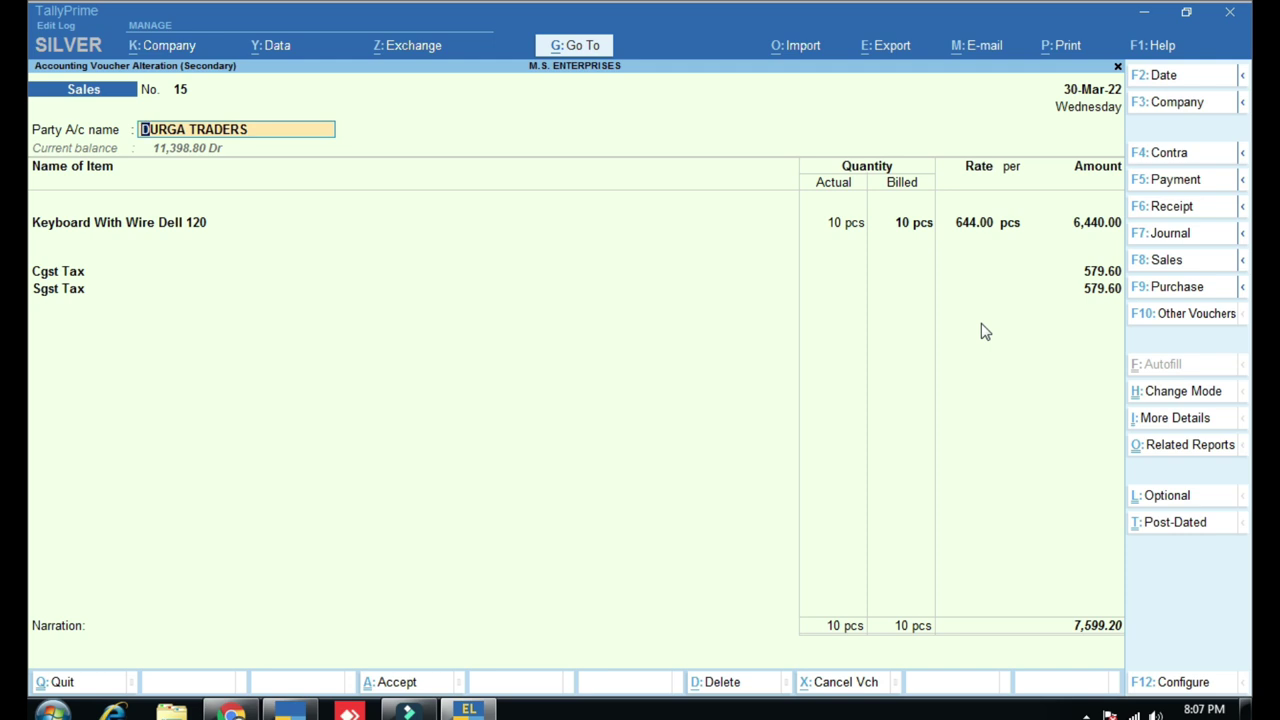
- Accept the existing dispatch and party details and set the actual and billed quantity of Keyboard With Wire Dell 120 to 8 pcs
key(Return)
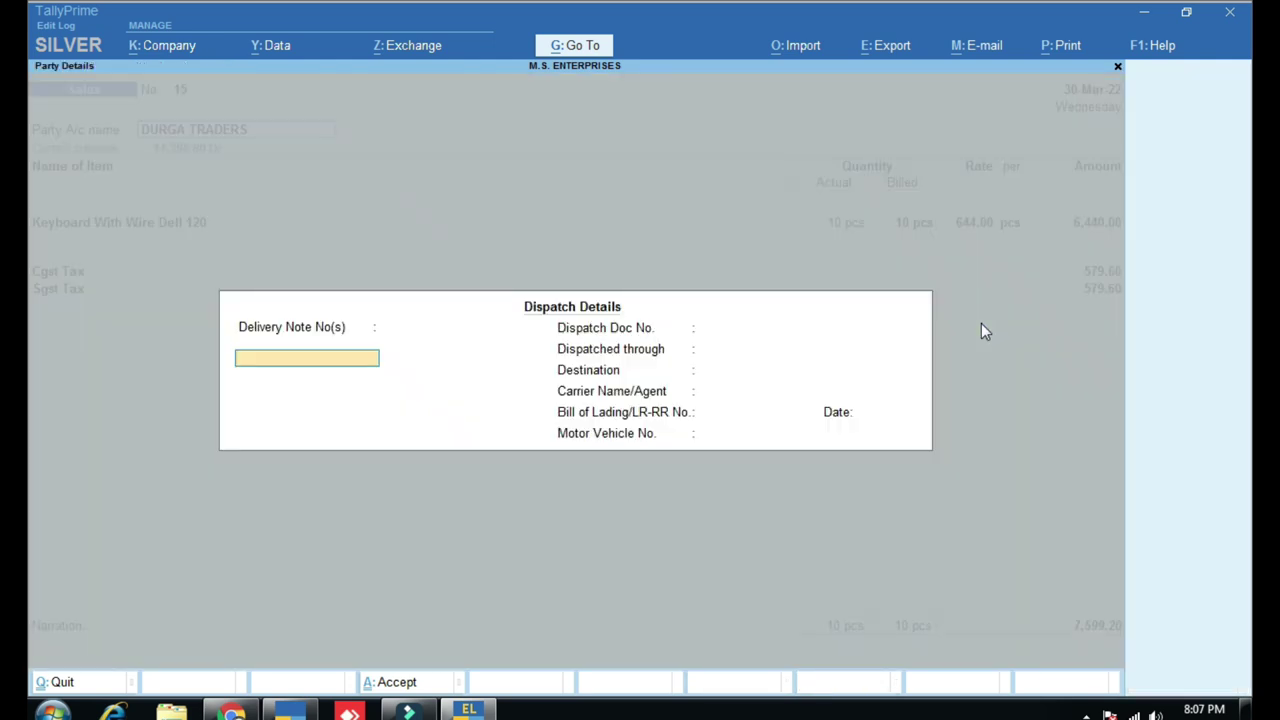
key(BackSpace)
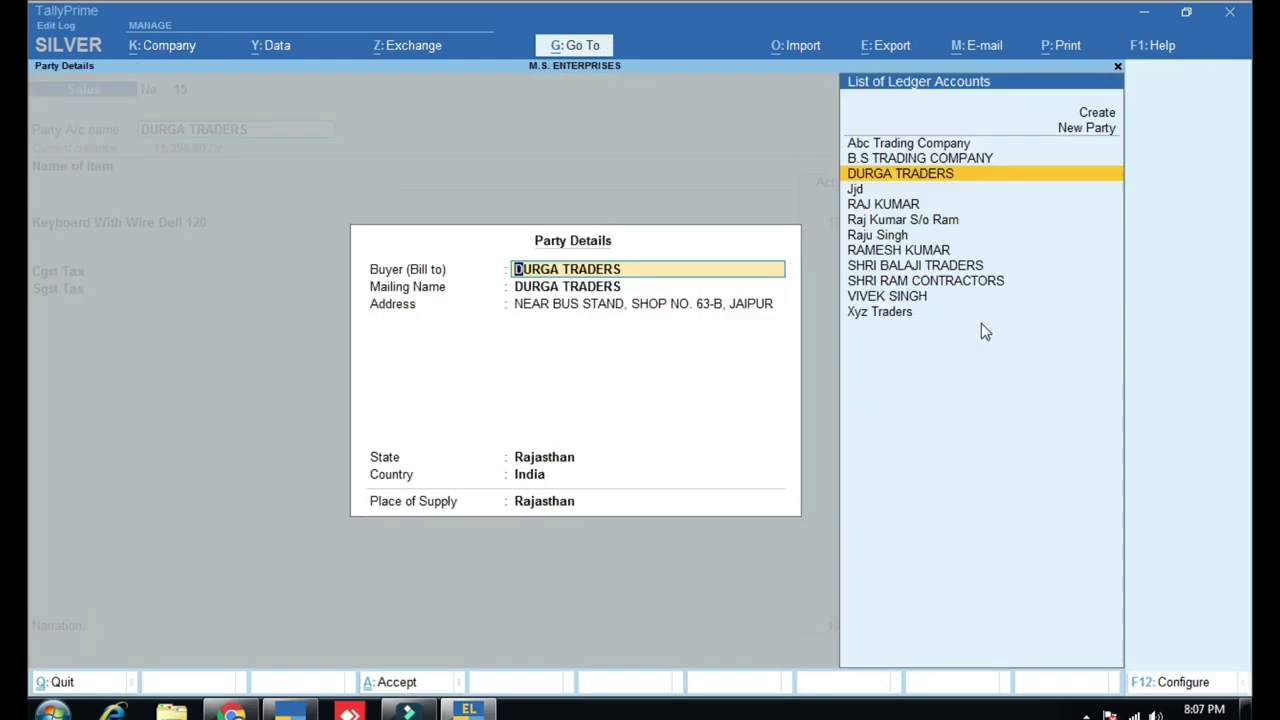
key(ctrl+a)
key(Return)
key(Return)
text(8)
key(Return)
text(8)
key(Return)
key(Return)
key(Return)
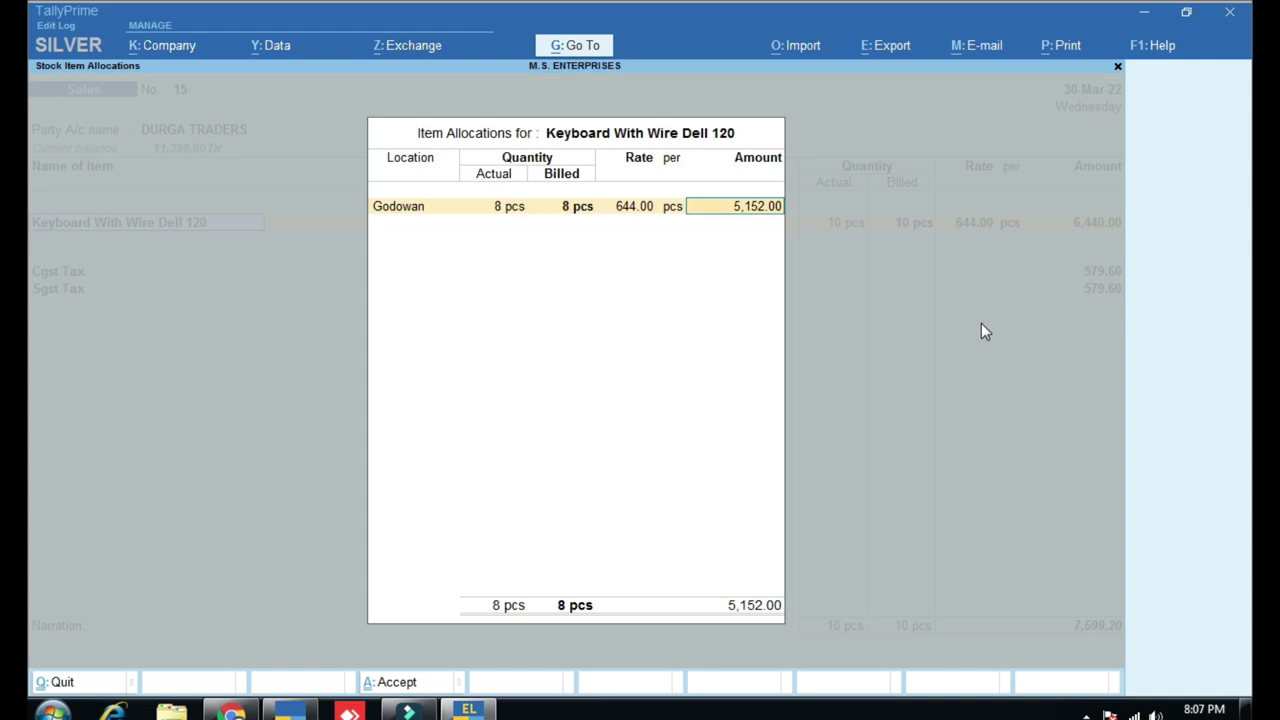
- Set the keyboard's rate to 100 per pcs in its Godowan item allocation
key(BackSpace)
key(BackSpace)
text(100)
key(Return)
key(Return)
key(Return)
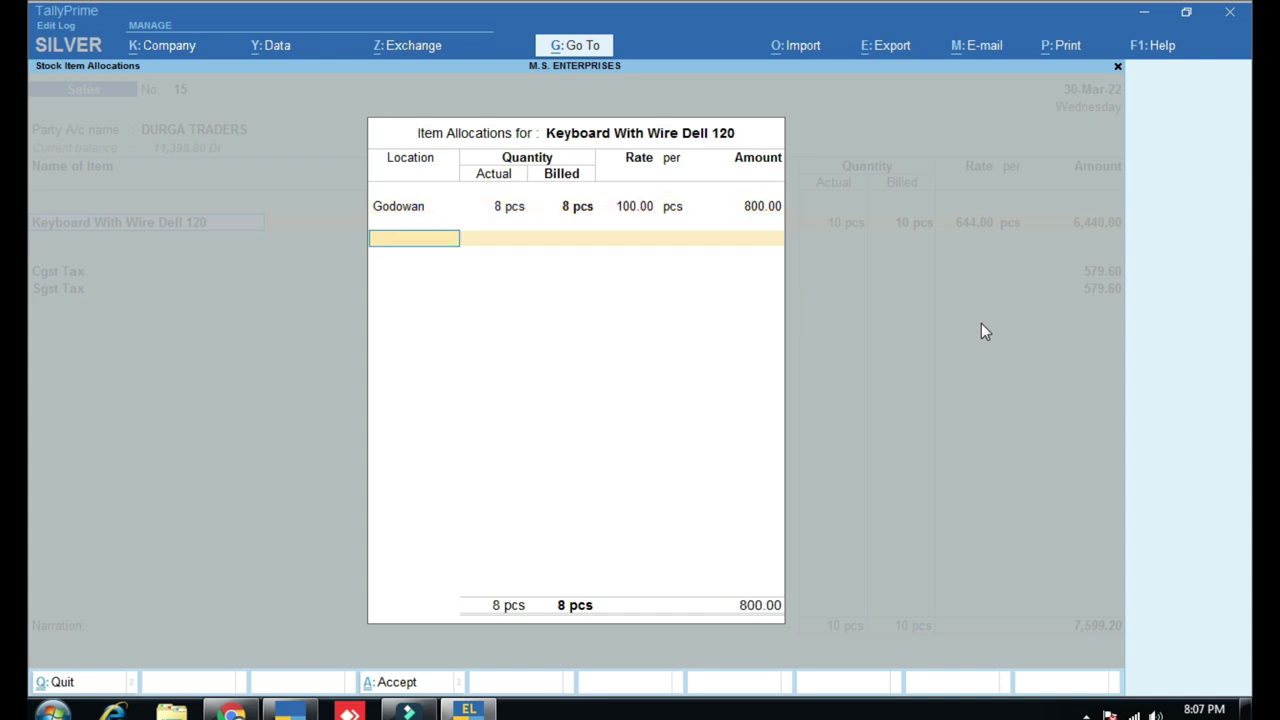
- Complete the keyboard's item allocation, accept the remaining tax and bill details, and save the altered sales voucher
key(Return)
key(Return)
key(Return)
key(Return)
key(Return)
key(Return)
key(Return)
key(Return)
key(Return)
key(Return)
key(Return)
key(Return)
key(Down)
key(Return)
key(Return)
key(Return)
key(Return)
key(Return)
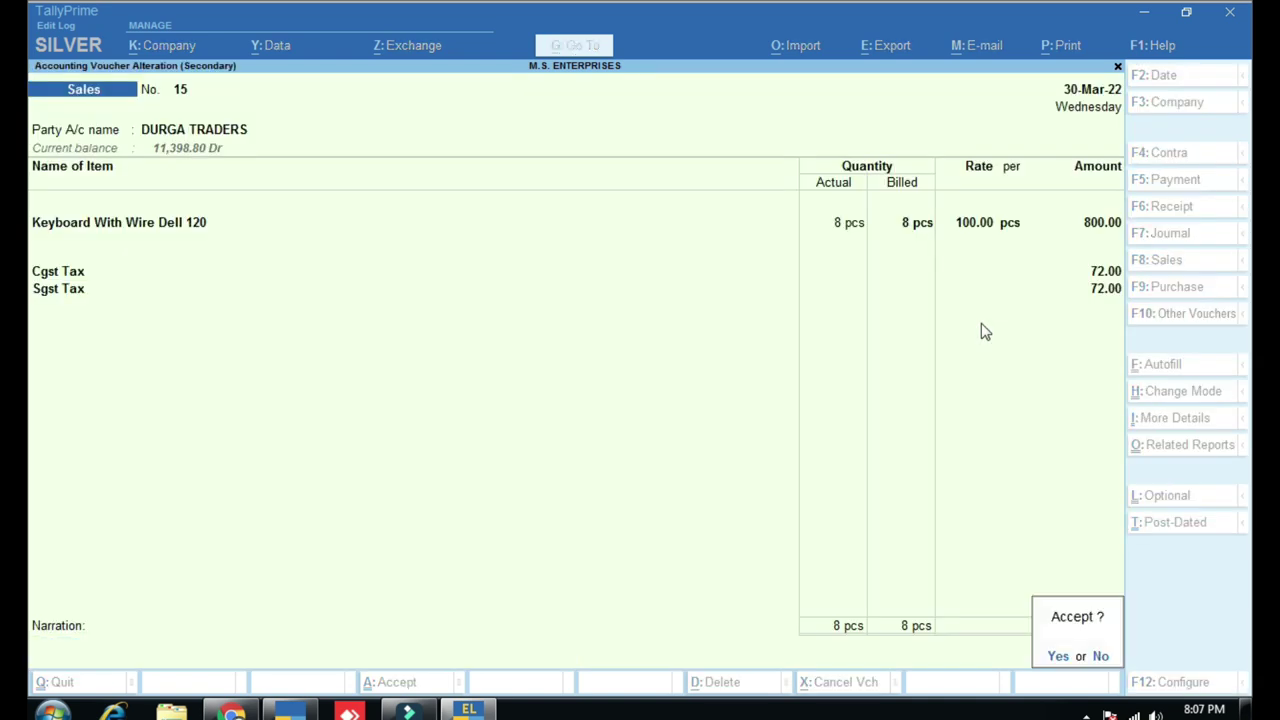
key(Return)
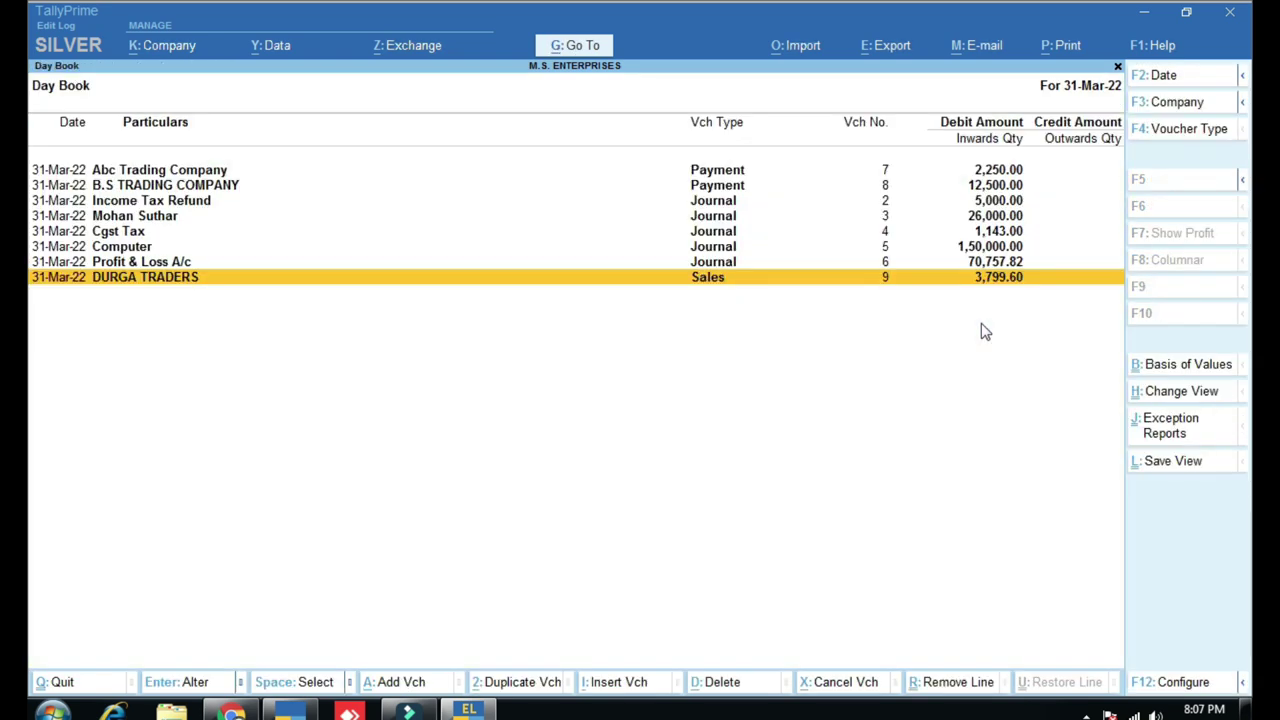
- Change the Day Book date to 30-Mar-22 and open the DURGA TRADERS sales voucher
key(F2)
text(30)
key(Return)
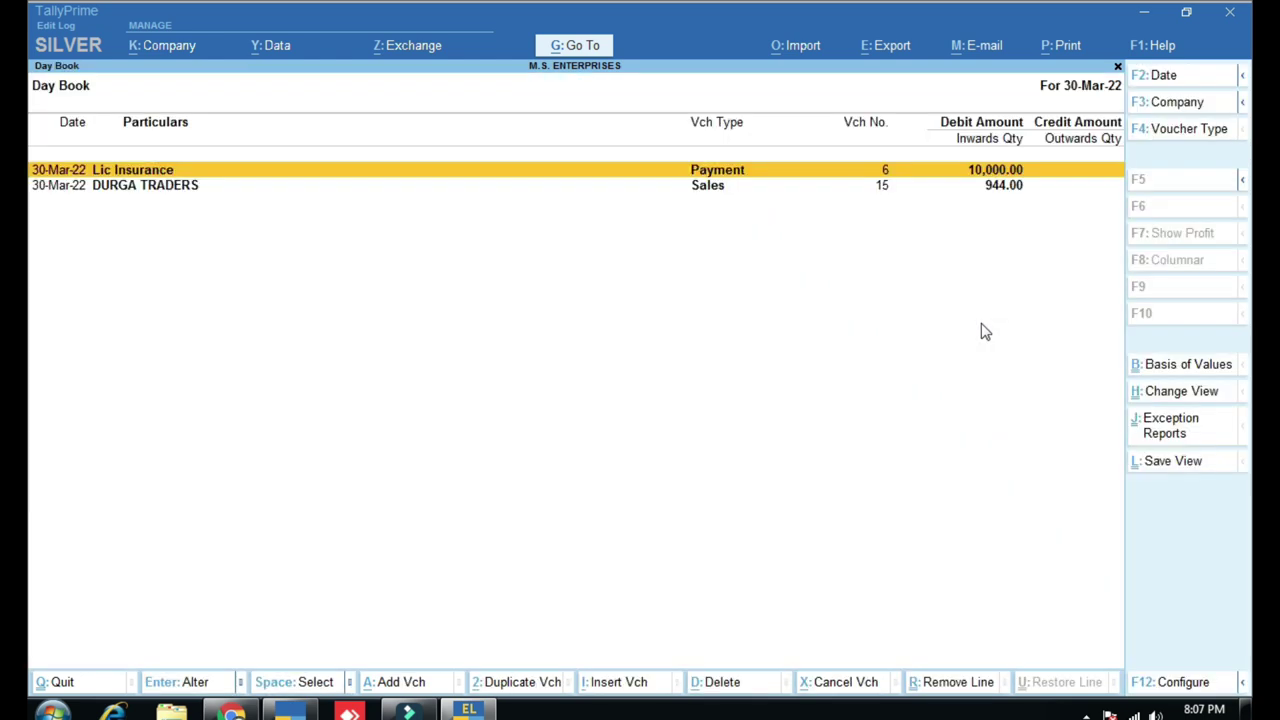
key(Down)
key(Return)
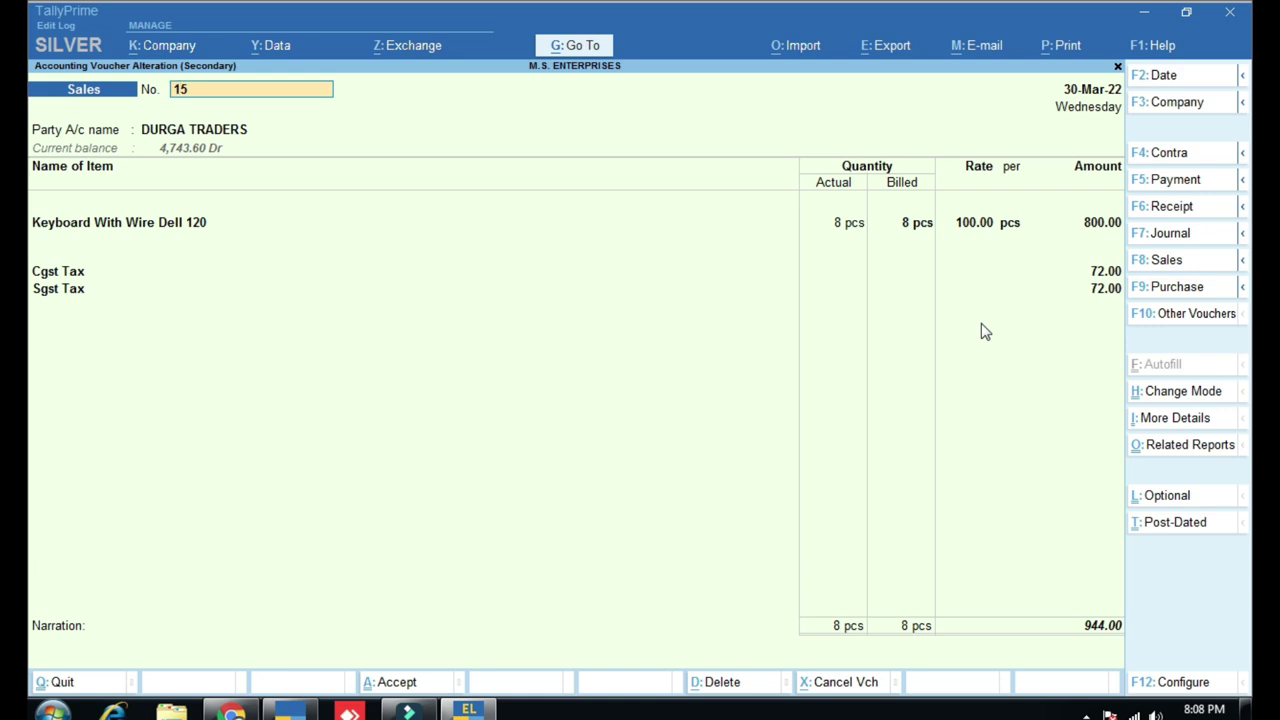
key(alt+o)
key(Escape)
key(ctrl+o)
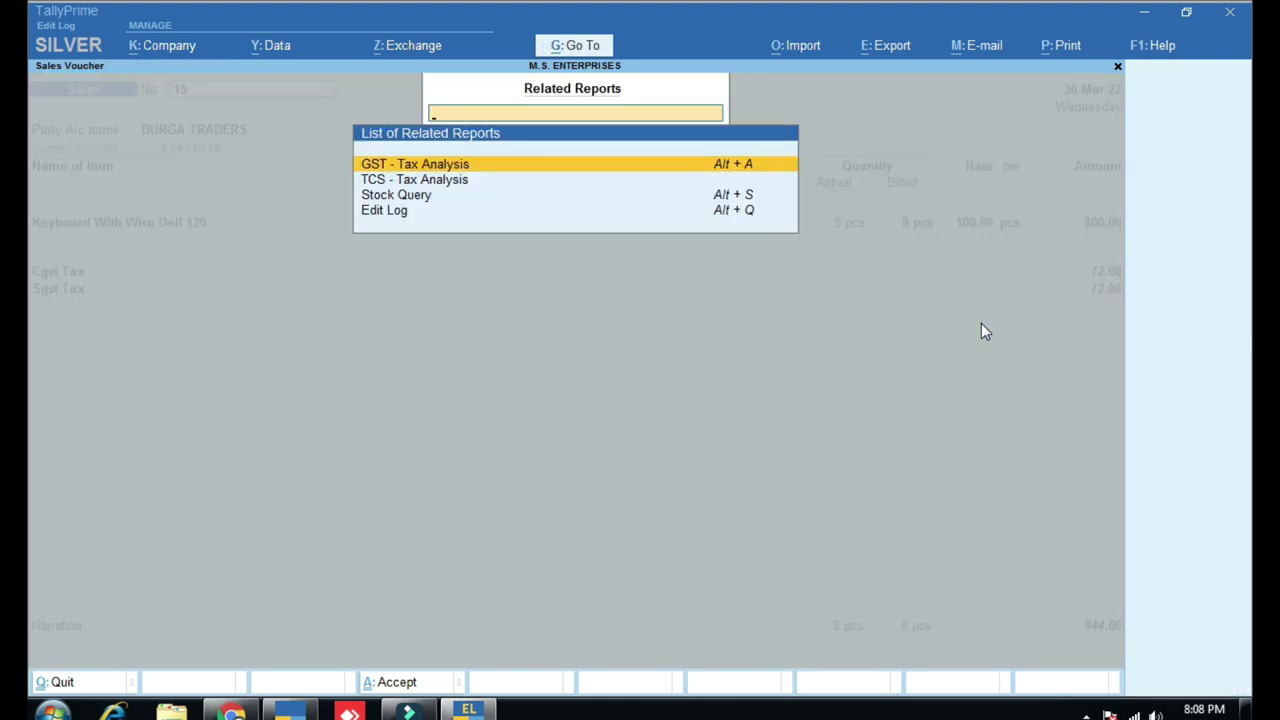
key(Escape)
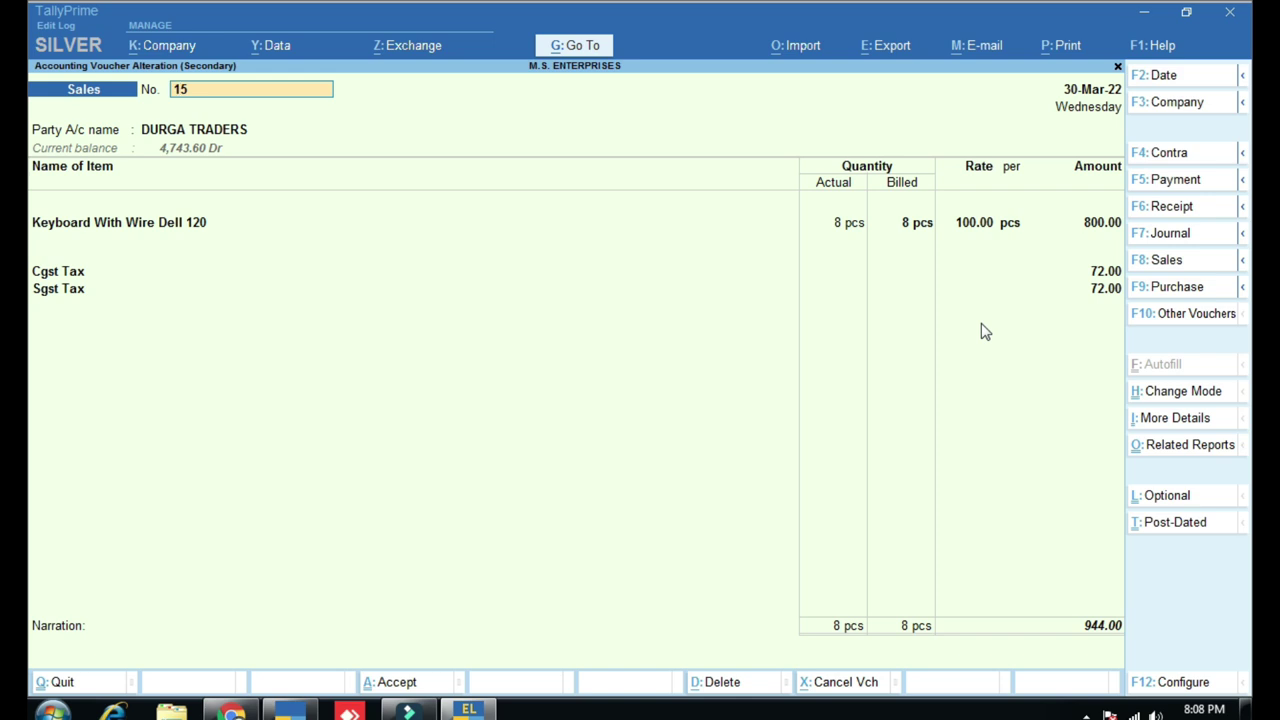
key(ctrl)
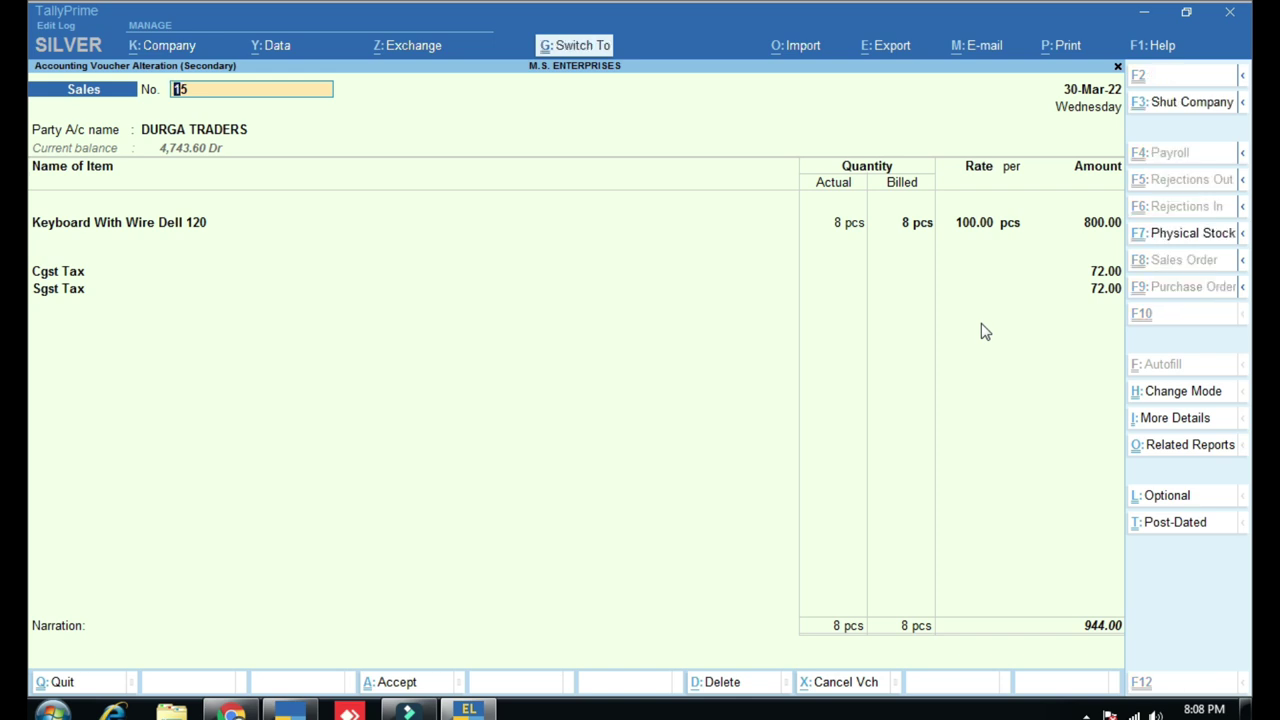
key(ctrl)
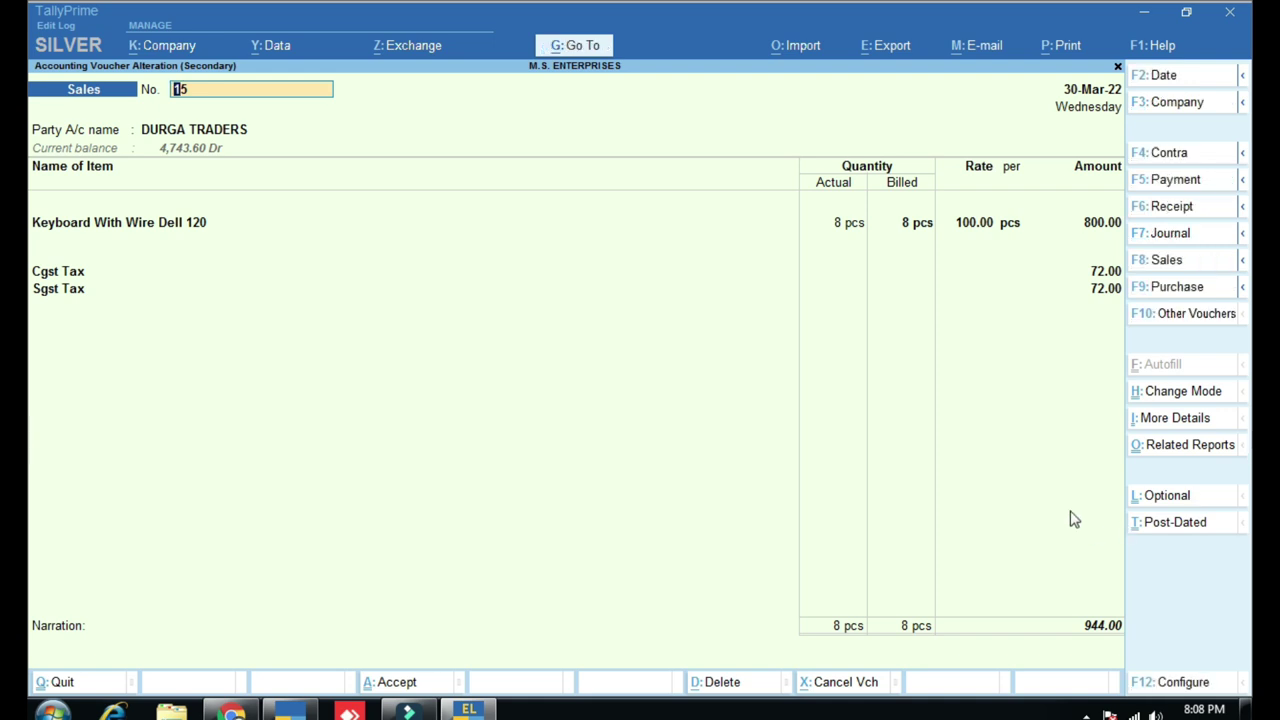
- Display the Edit Log of the DURGA TRADERS voucher from its related reports
click(1190, 446)
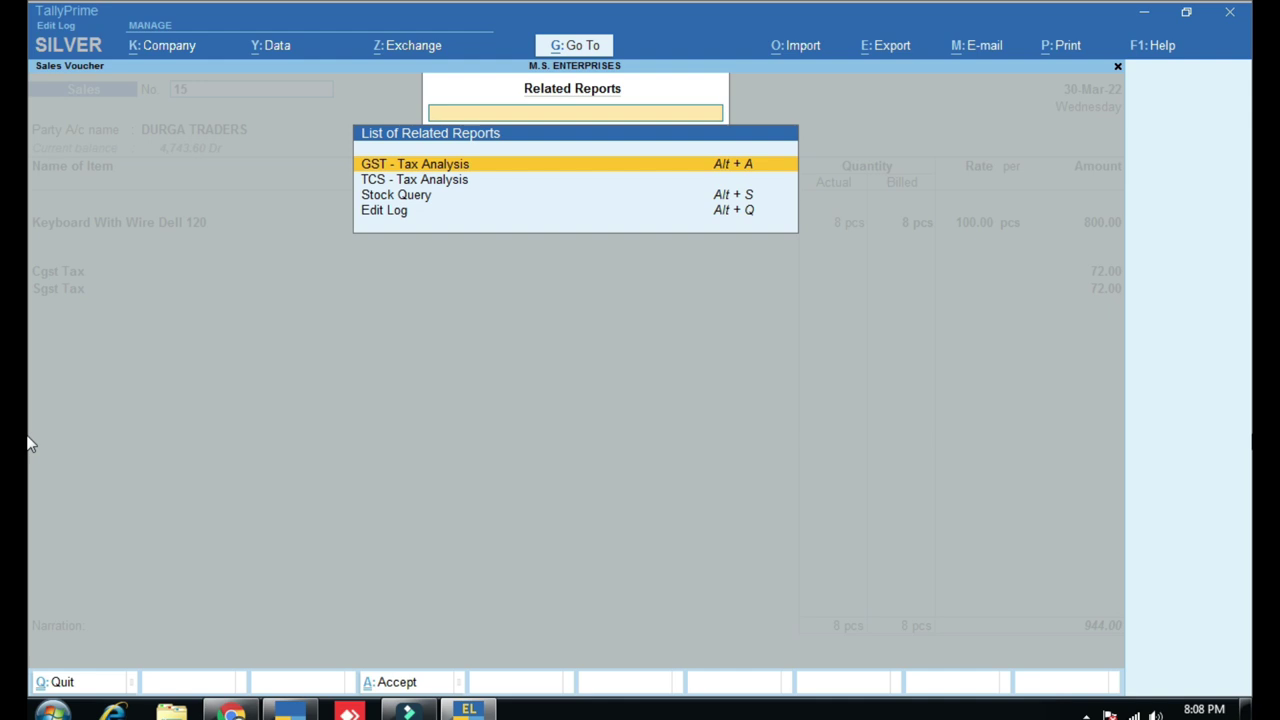
key(Down)
key(Down)
key(Down)
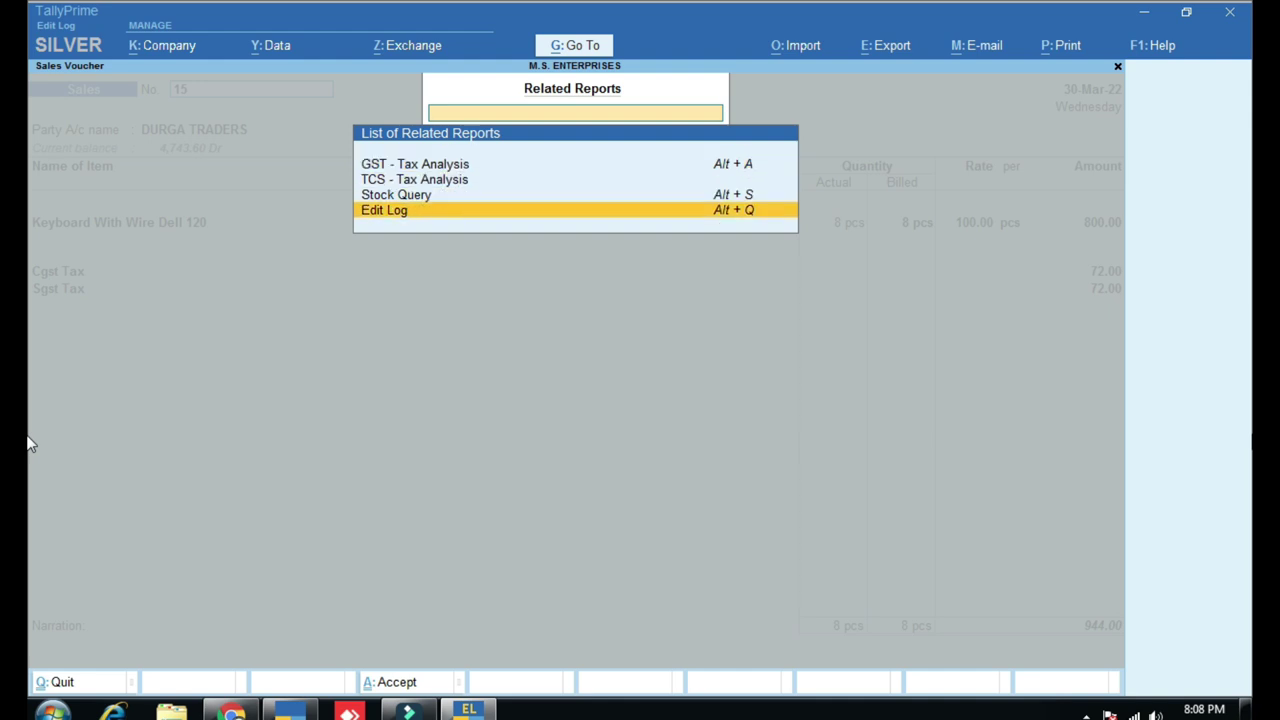
key(Return)
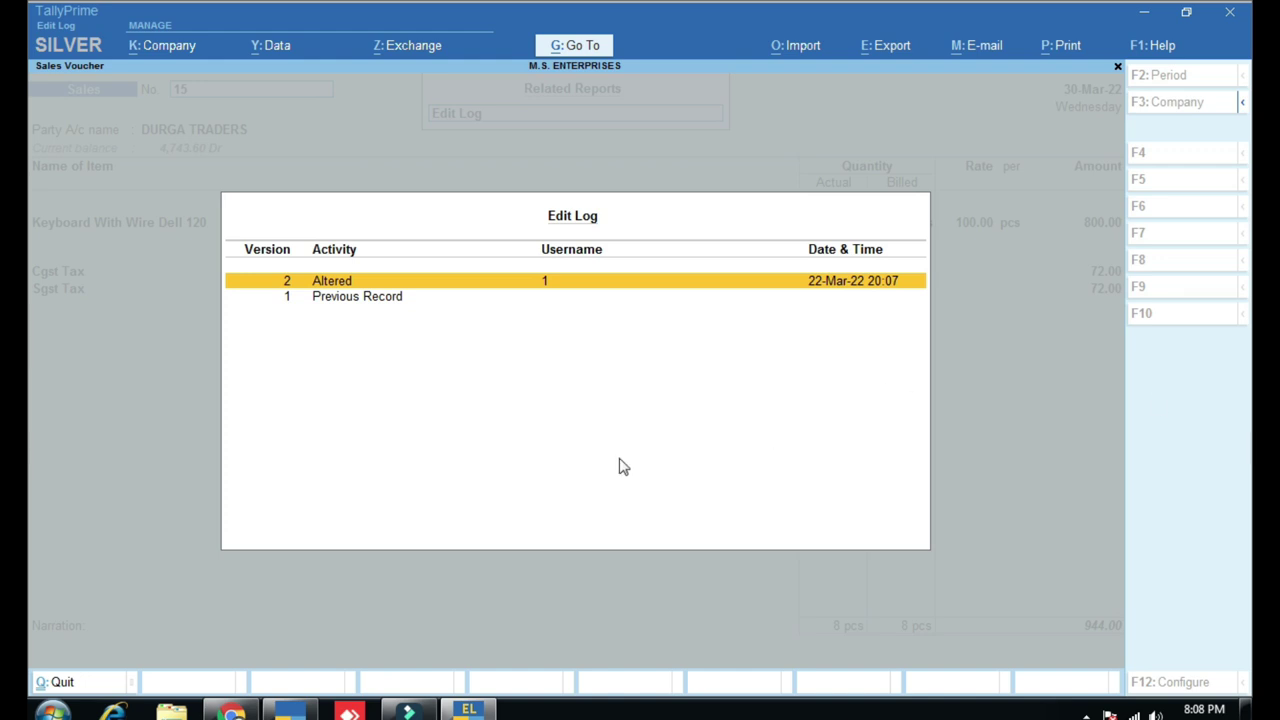
- View the version differences for the Altered entry and return to the edit log list
key(ctrl)
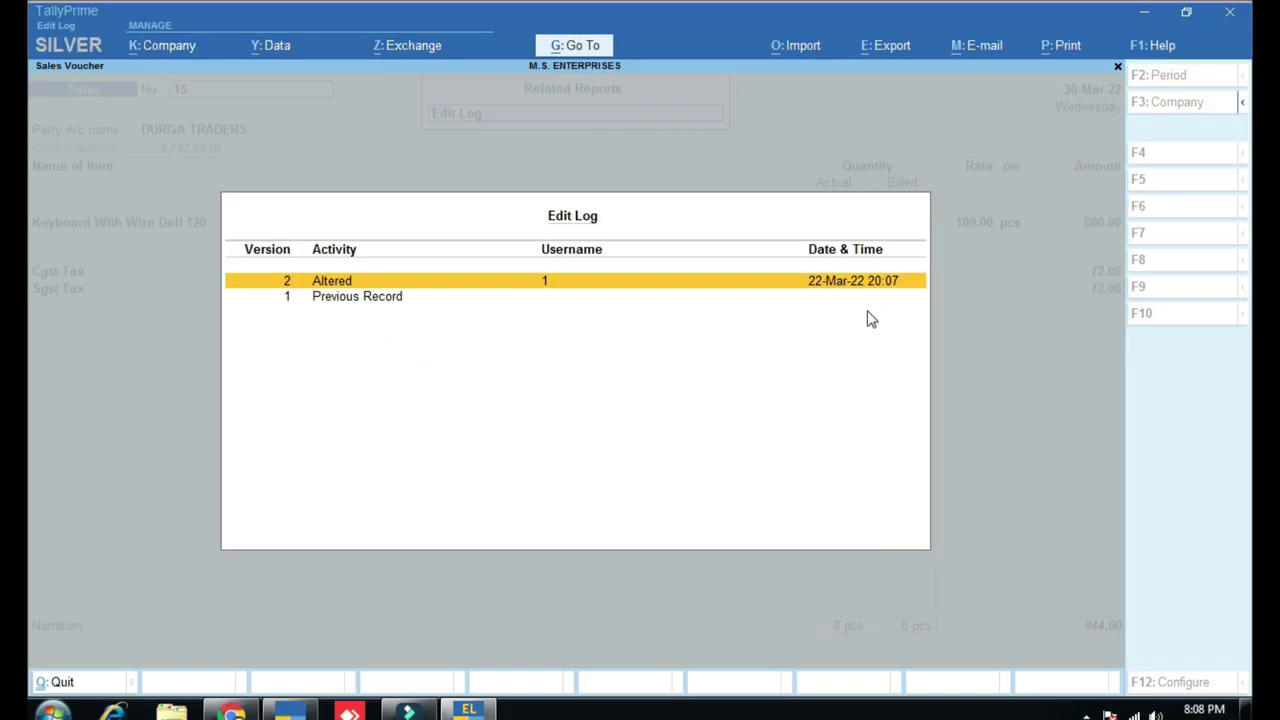
key(ctrl)
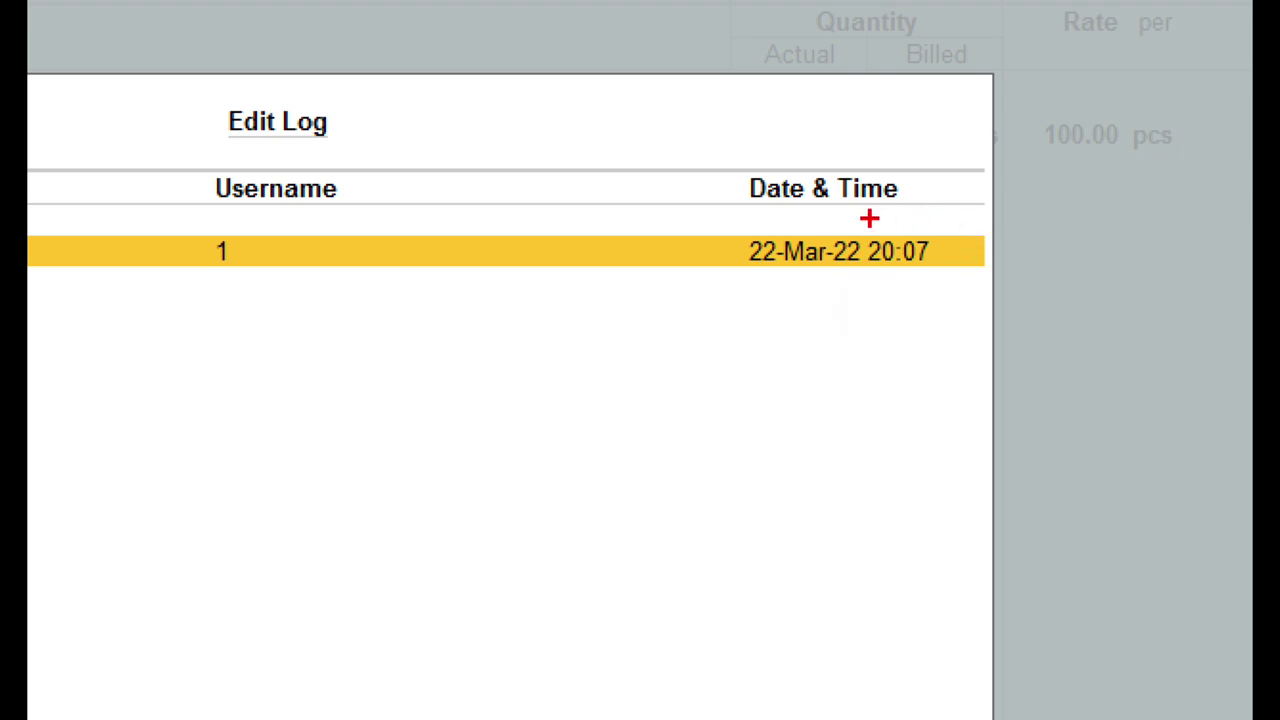
mouse_move(861, 214)
mouse_down()
mouse_move(909, 271)
mouse_move(948, 282)
mouse_up()
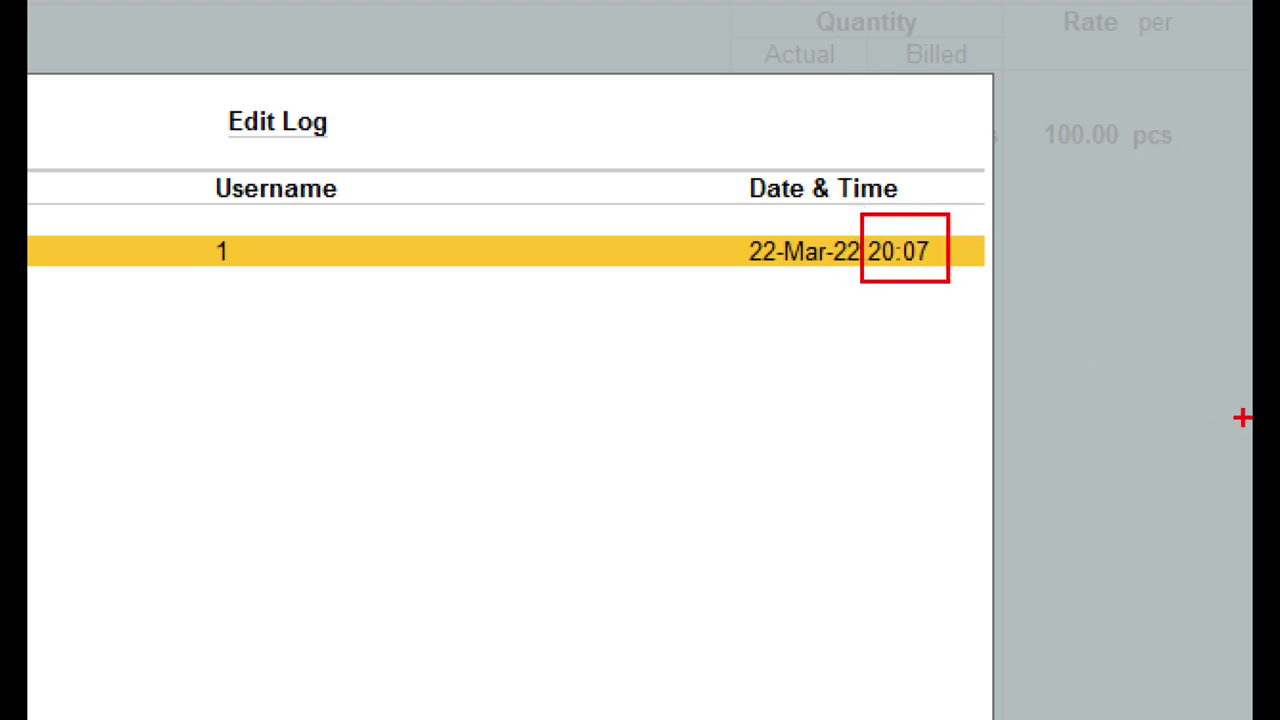
key(Escape)
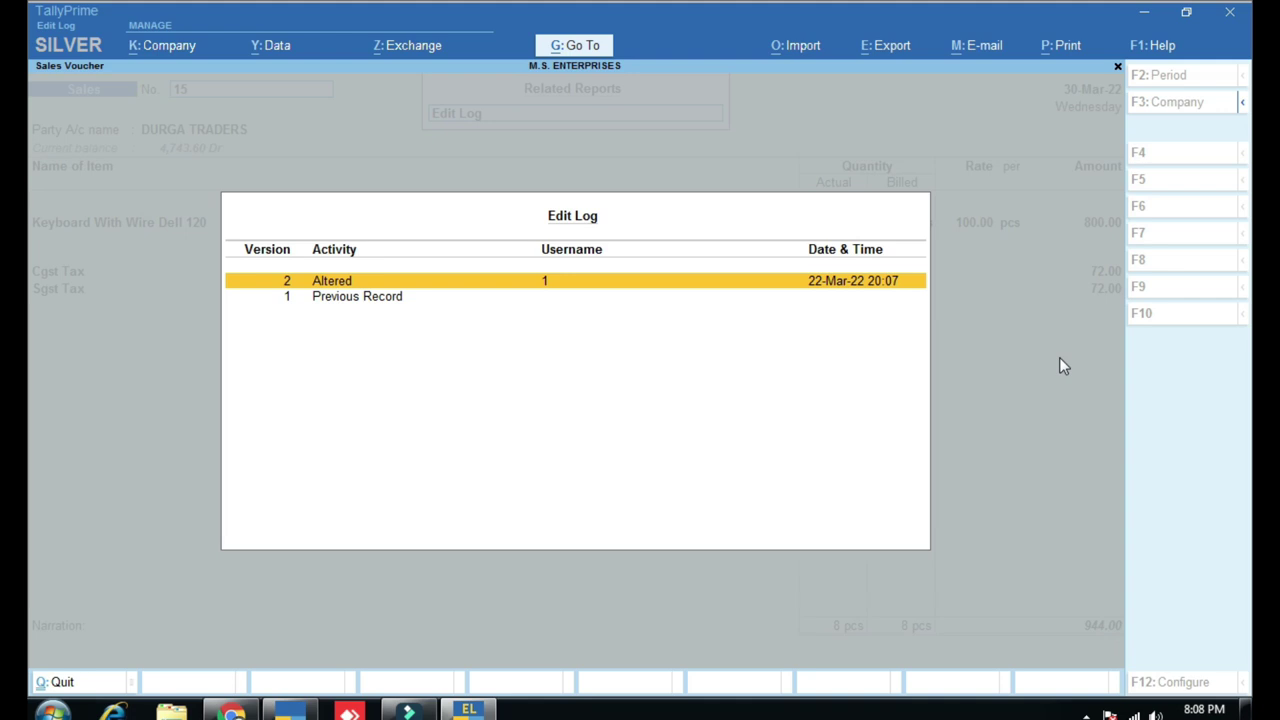
key(Return)
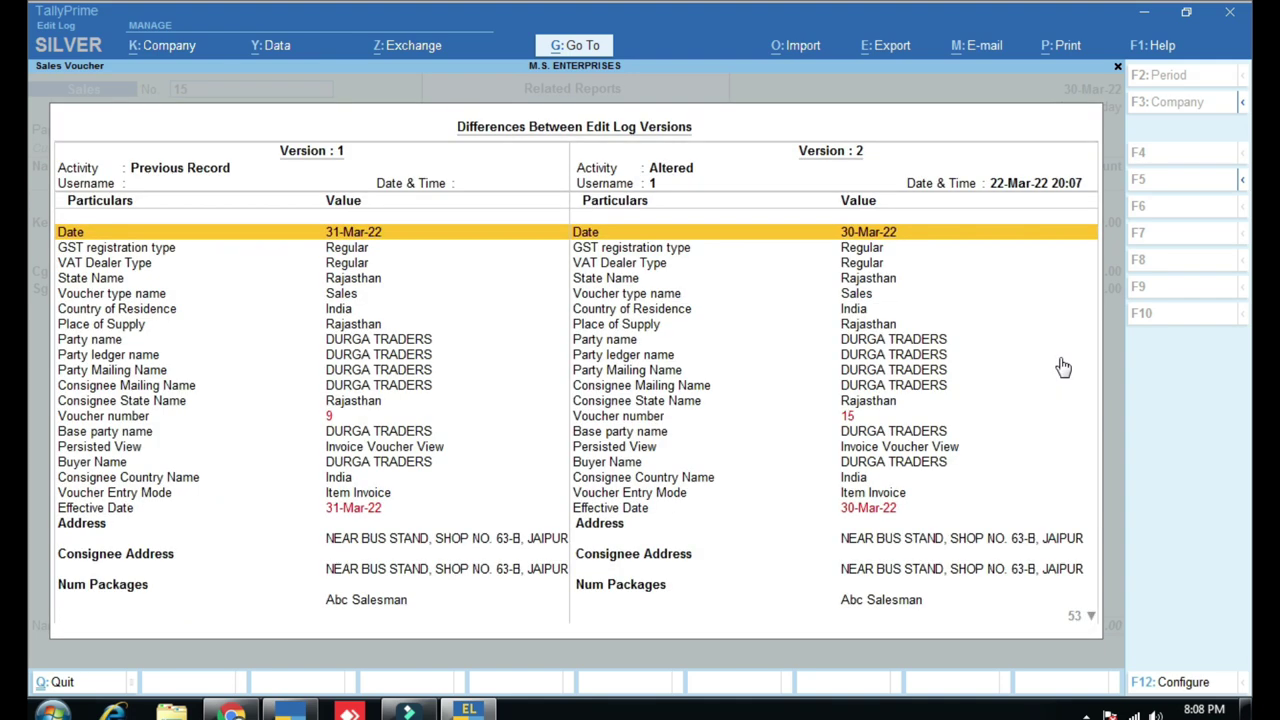
key(Escape)
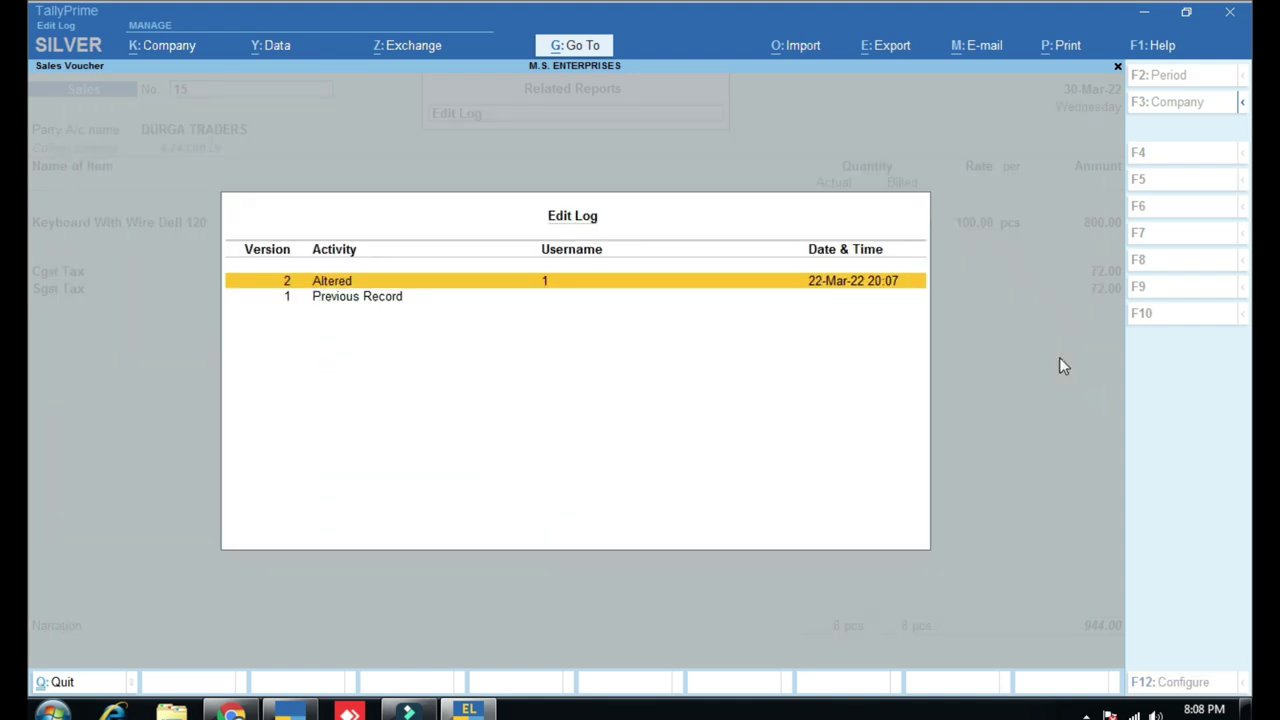
- Examine the original voucher details stored under Previous Record, down to the last ledger entry, and return to the edit log list
key(Down)
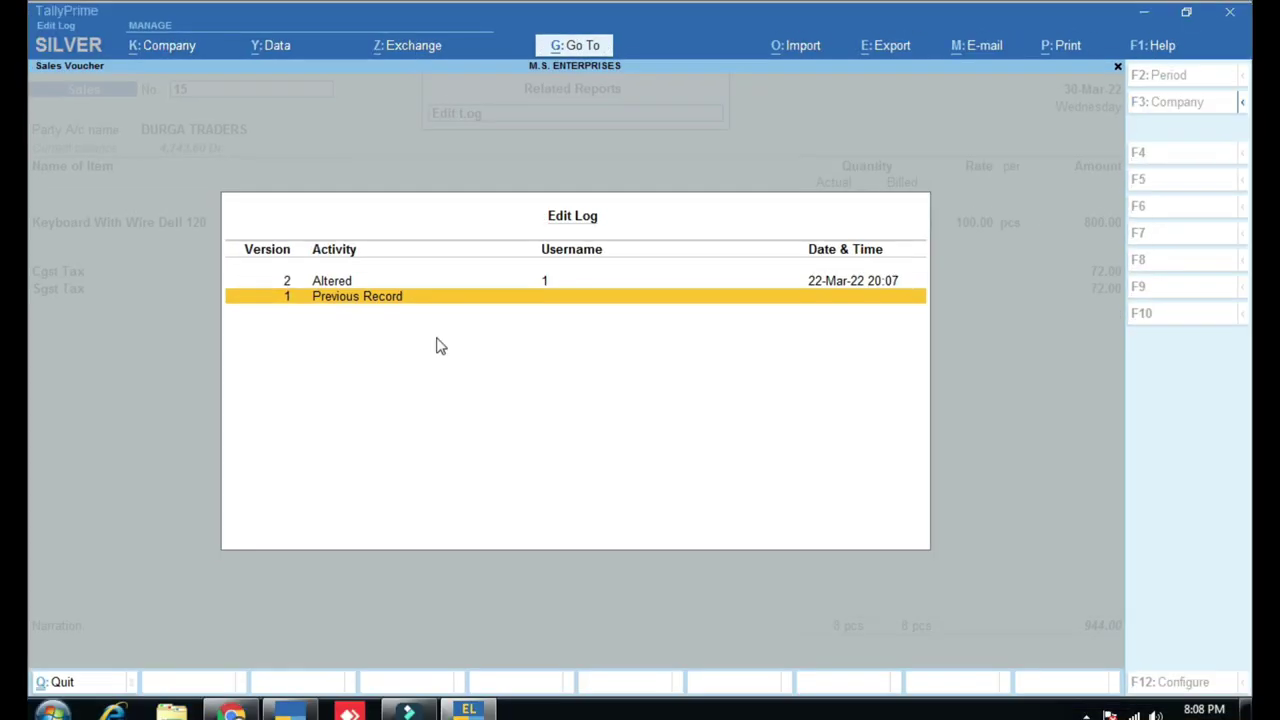
key(Return)
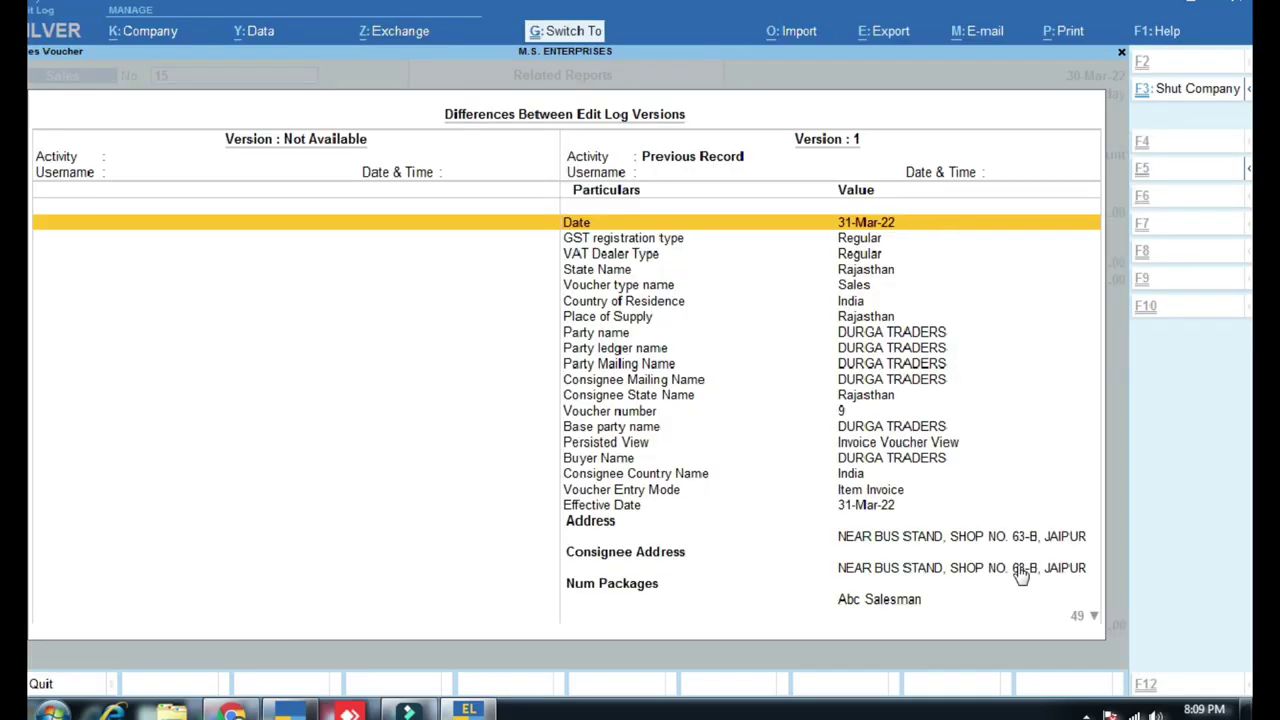
key(Down)
key(Down)
key(Down)
key(Down)
key(Down)
key(Down)
key(Down)
key(Down)
key(Down)
key(Down)
key(Down)
key(Down)
key(Down)
key(Down)
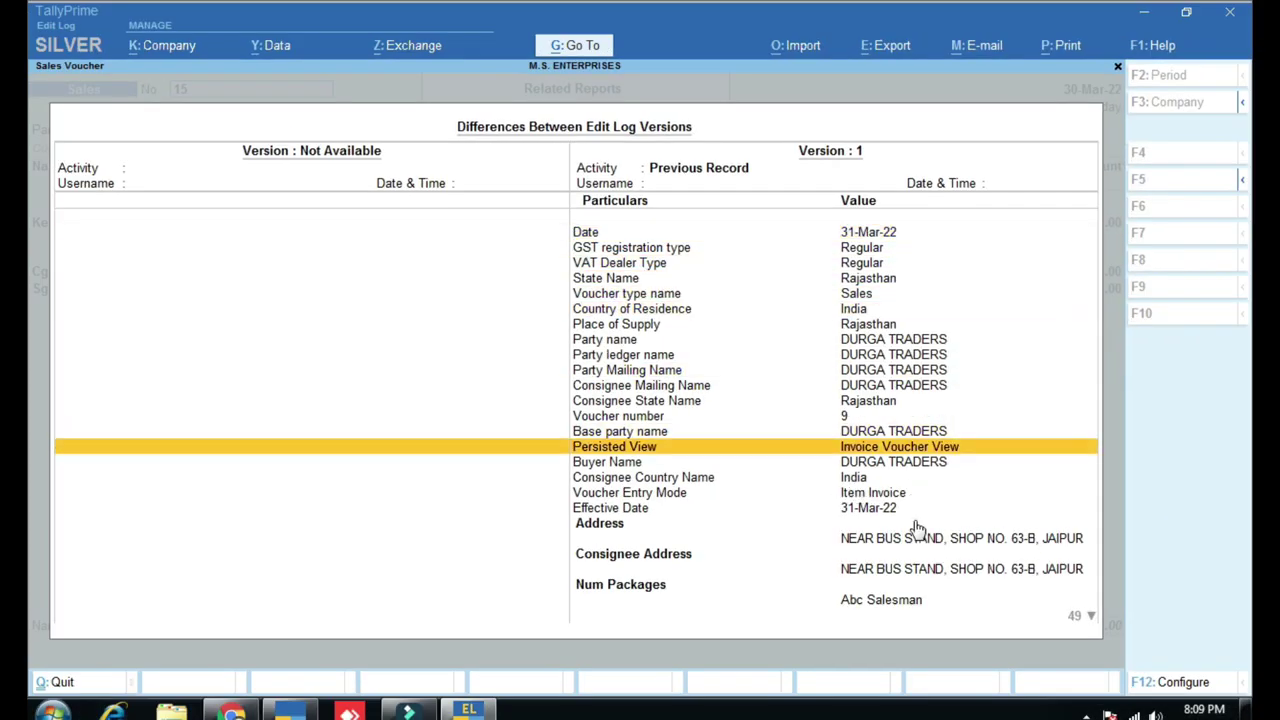
key(Down)
key(Down)
key(Down)
key(Down)
key(Down)
key(Down)
key(Down)
key(Down)
key(Down)
key(Down)
key(Down)
key(Down)
key(Down)
key(Down)
key(Down)
key(Down)
key(Down)
key(Down)
key(Down)
key(Down)
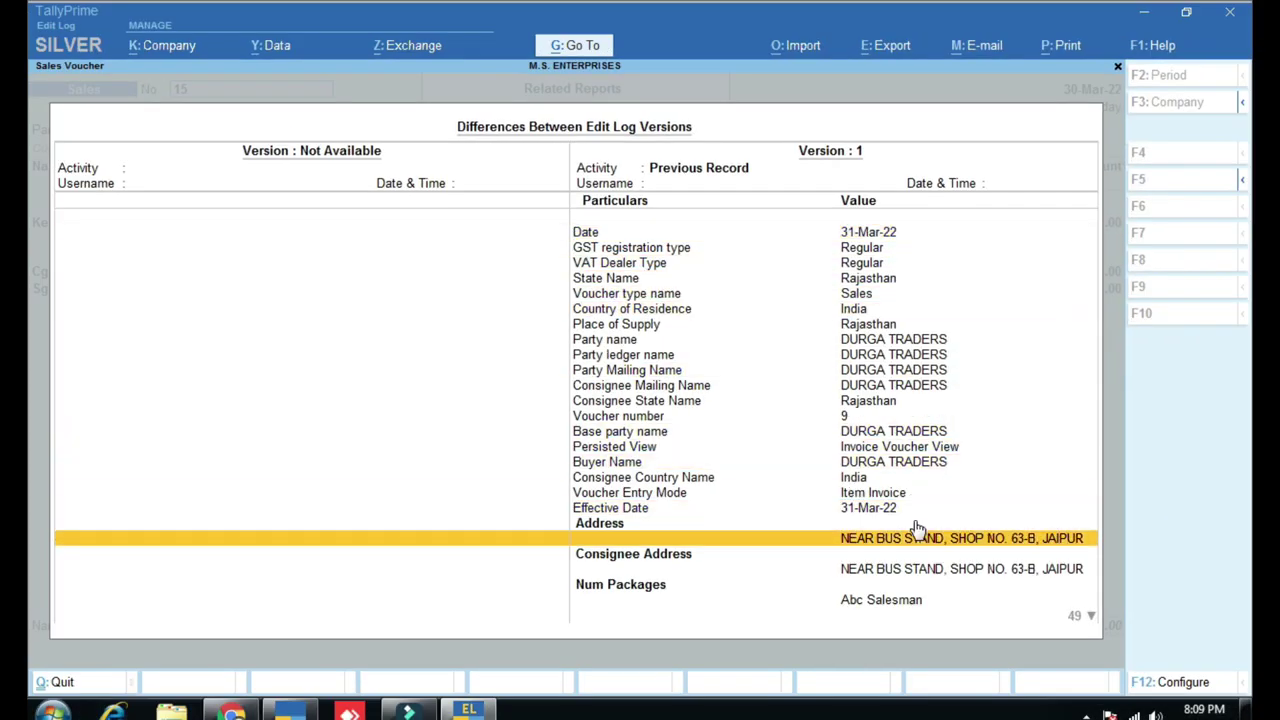
key(Down)
key(Down)
key(Down)
key(Down)
key(Down)
key(Down)
key(Down)
key(Down)
key(Down)
key(Down)
key(Down)
key(Down)
key(Down)
key(Down)
key(Down)
key(Down)
key(Down)
key(Down)
key(Down)
key(Down)
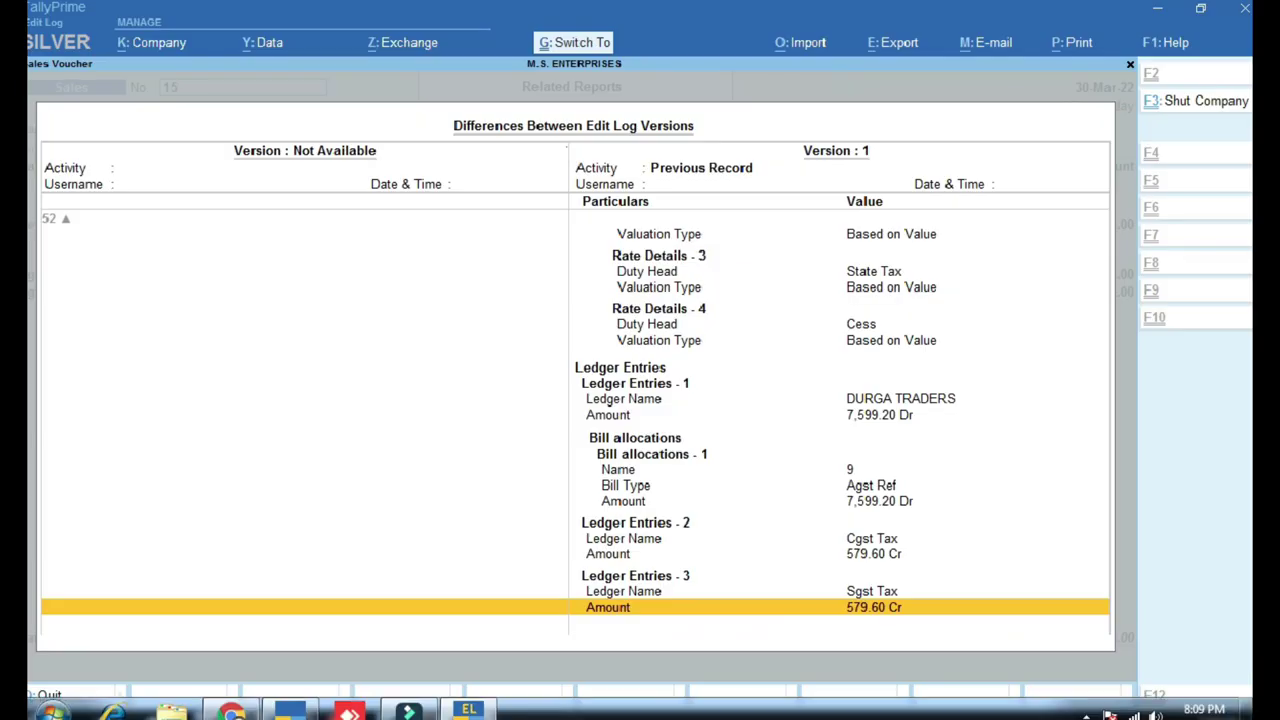
key(Escape)
- Open the version differences for the Altered entry and compare the voucher header fields from Date down to Effective Date
key(Up)
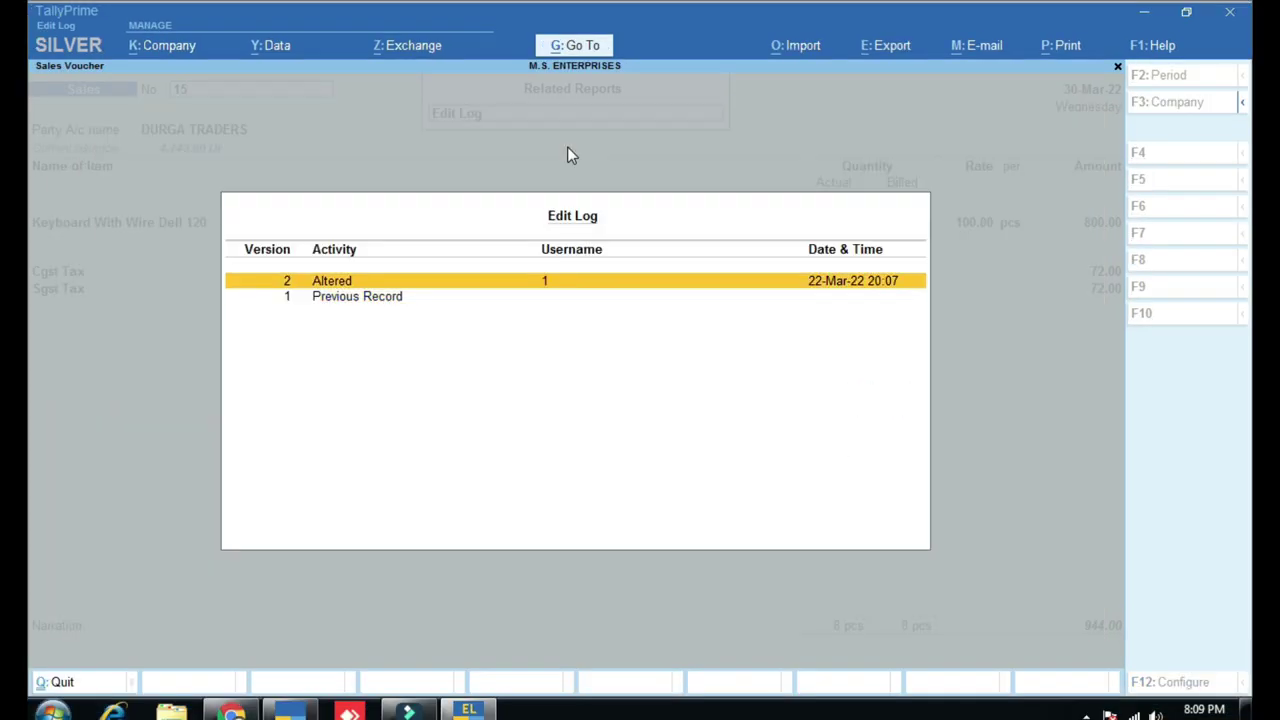
key(Return)
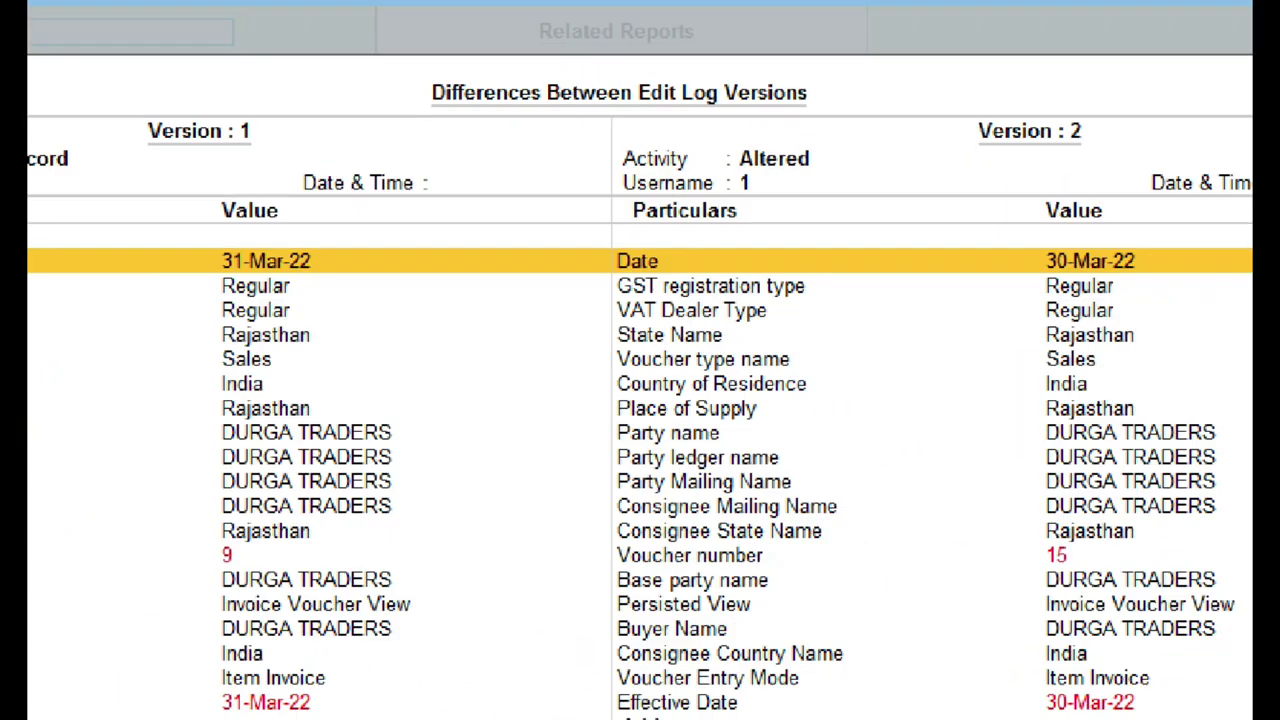
key(Down)
key(Down)
key(Down)
key(Down)
key(Down)
key(Down)
key(Down)
key(Down)
key(Down)
key(Down)
key(Down)
key(Down)
key(Down)
key(Down)
key(Down)
key(Down)
key(Down)
key(Down)
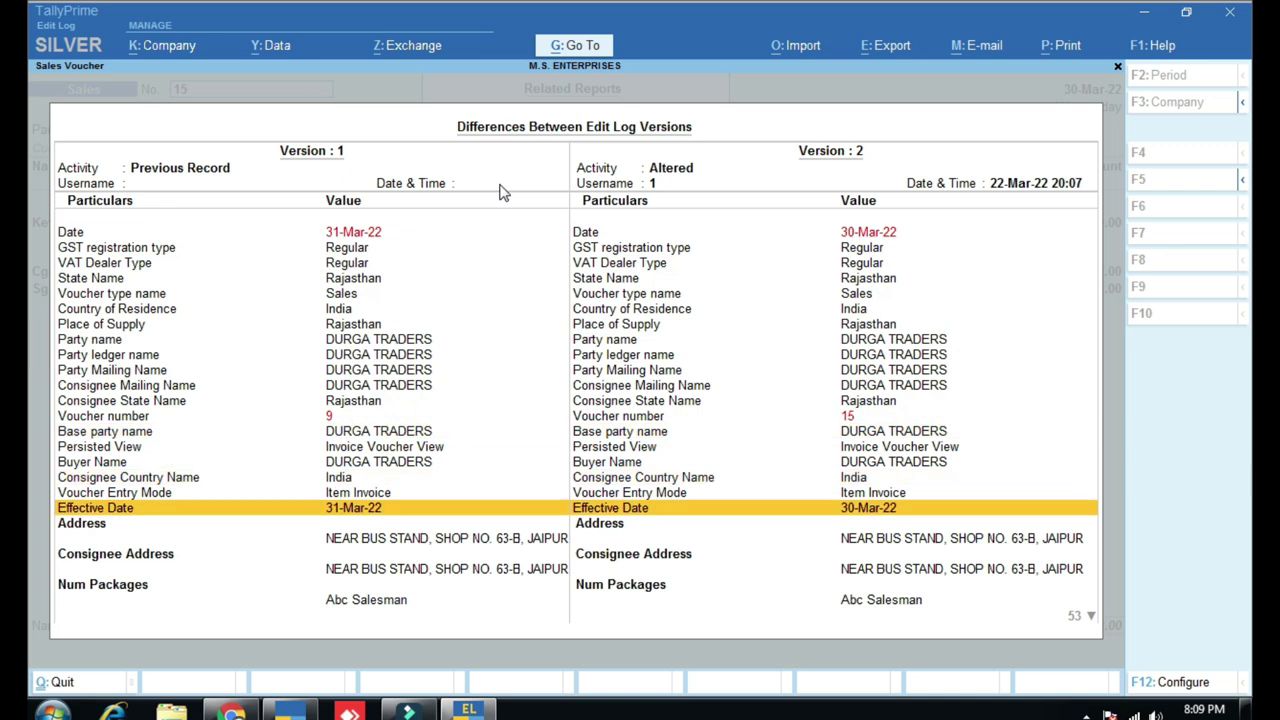
- Skim the differences between both versions down to the inventory and batch details and return to the Date row
key(Down)
key(Down)
key(Down)
key(Down)
key(Down)
key(Down)
key(Down)
key(Down)
key(Down)
key(Down)
key(Down)
key(Down)
key(Down)
key(Up)
key(Up)
key(Up)
key(Up)
key(Up)
key(Up)
key(Up)
key(Up)
key(Up)
key(Up)
key(Up)
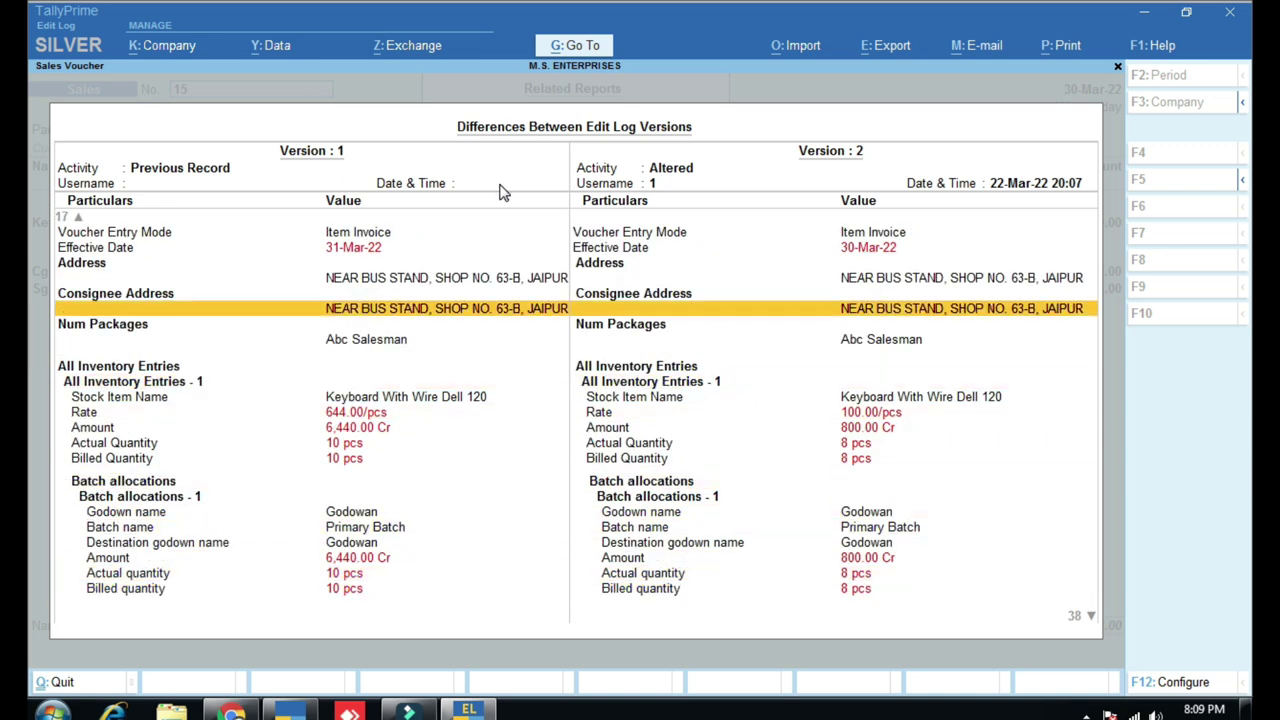
key(Up)
key(Up)
key(Up)
key(Up)
key(Up)
key(Up)
key(Up)
key(Up)
key(Up)
key(Up)
key(Up)
key(Up)
key(Up)
key(Up)
key(Up)
key(Up)
key(Up)
key(Up)
key(Up)
- Compare the Effective Date and Voucher number between the previous record and the altered version
key(Down)
key(Down)
key(Down)
key(Down)
key(Down)
key(Down)
key(Down)
key(Down)
key(Down)
key(Down)
key(Down)
key(Down)
key(Down)
key(Down)
key(Down)
key(Down)
key(Down)
key(Down)
key(Up)
key(Up)
key(Up)
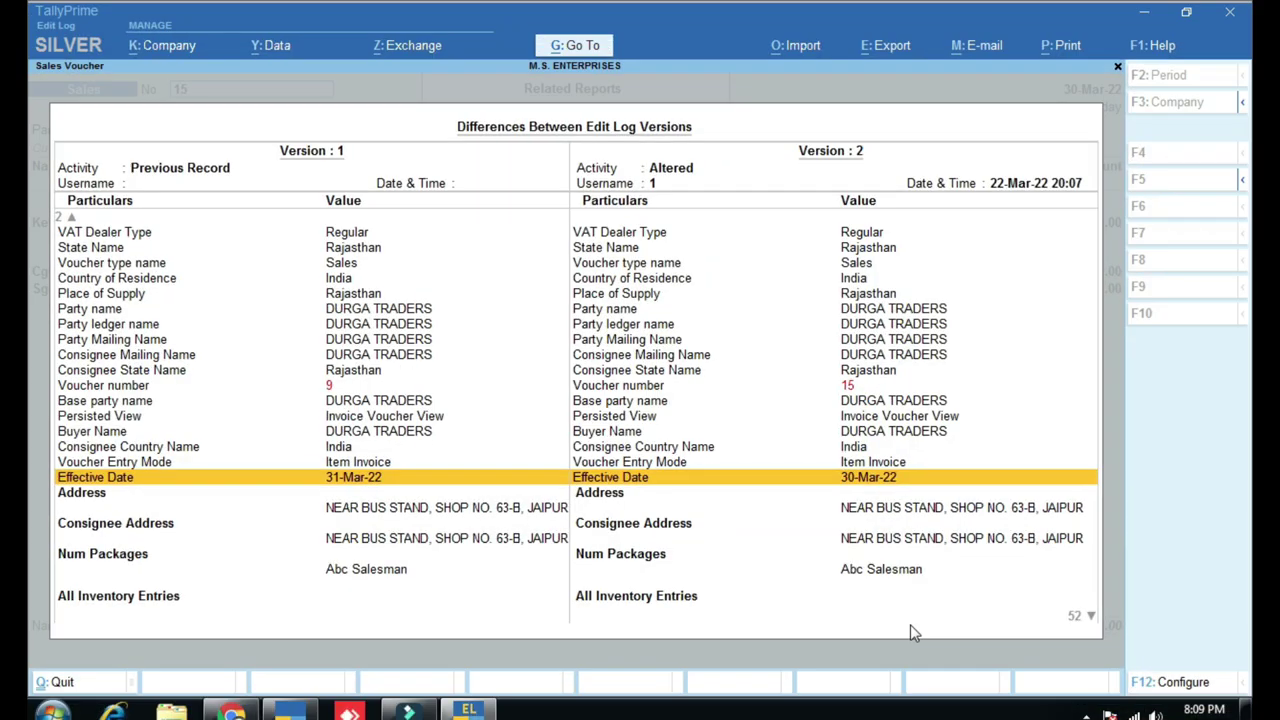
key(Down)
key(Down)
key(Down)
key(Up)
key(Up)
key(Up)
key(Up)
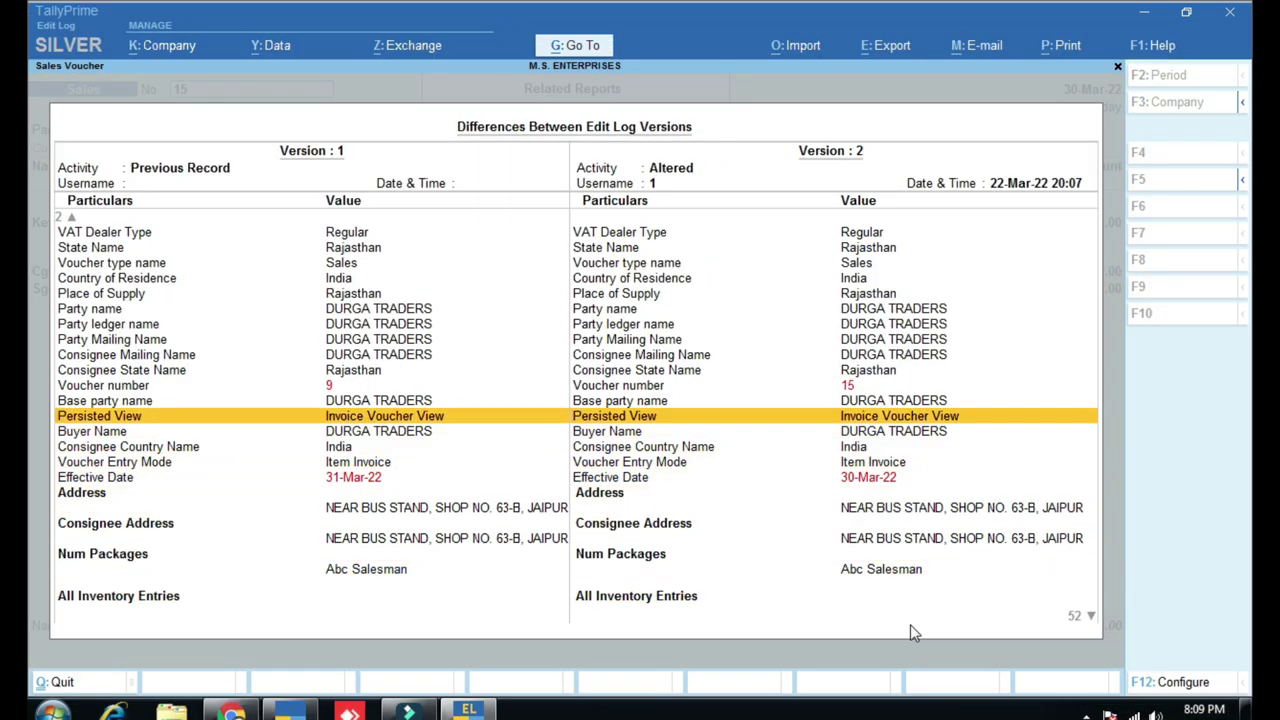
key(Up)
key(Up)
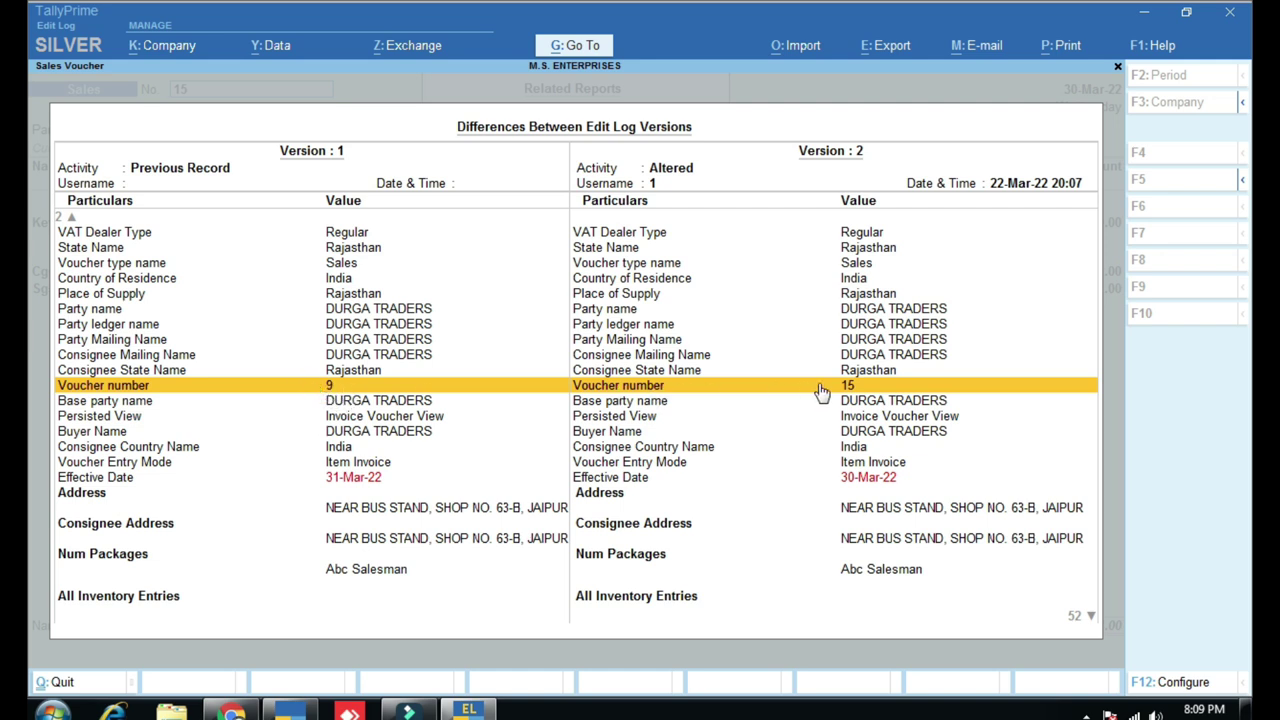
- Compare the rate, amount, actual quantity and billed quantity of the Keyboard With Wire Dell 120 inventory entry in both versions
key(Down)
key(Down)
key(Down)
key(Down)
key(Down)
key(Down)
key(Down)
key(Down)
key(Down)
key(Down)
key(Down)
key(Down)
key(Down)
key(Down)
key(Down)
key(Down)
key(Down)
key(Down)
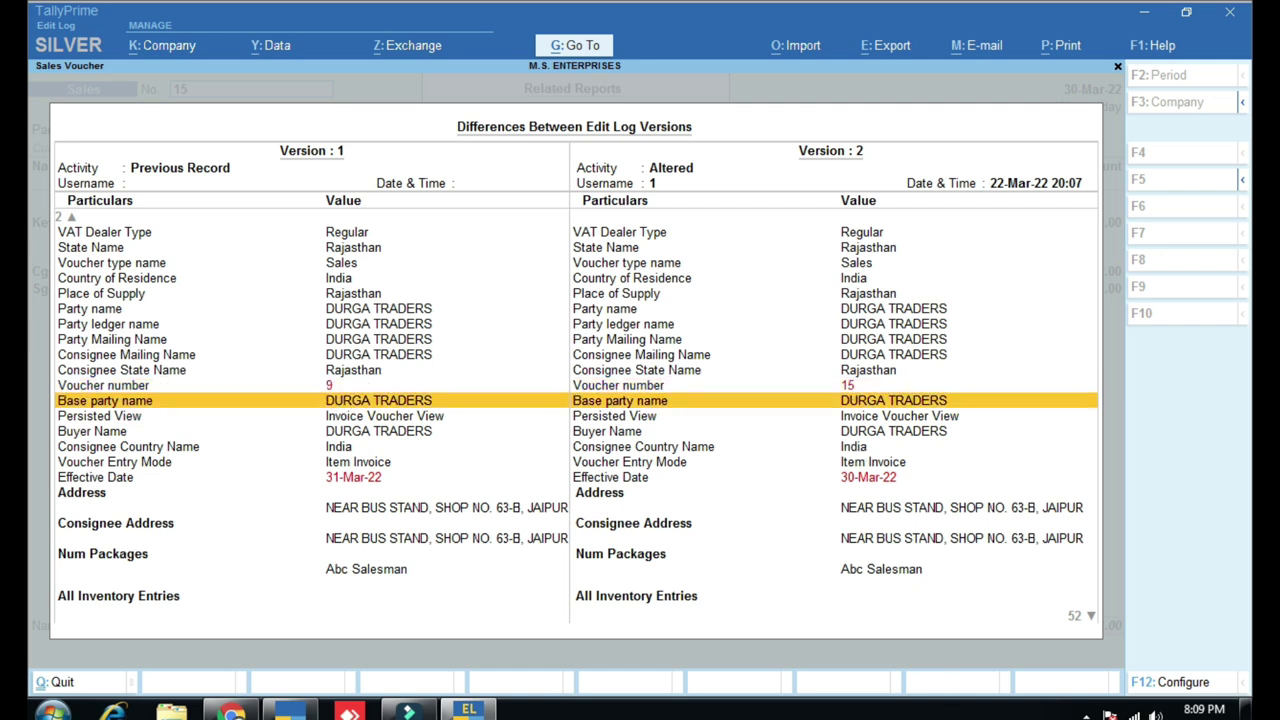
key(Down)
key(Down)
key(Down)
key(Down)
key(Down)
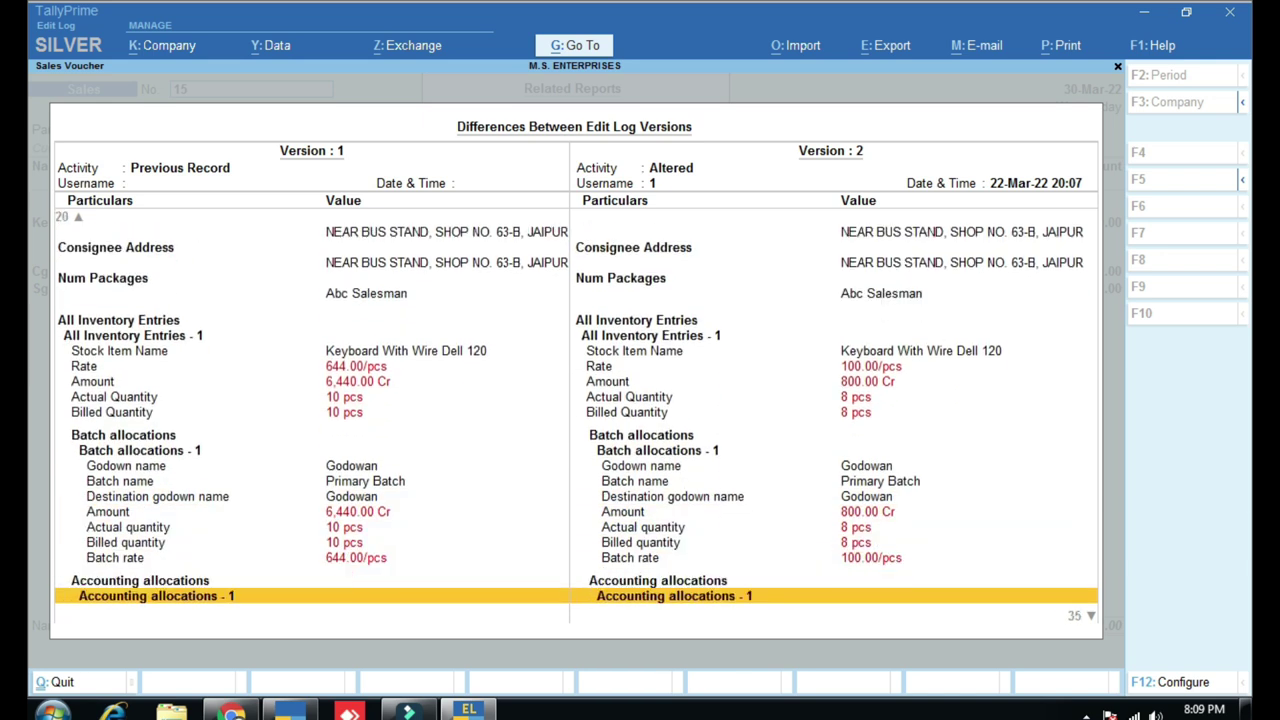
key(Up)
key(Up)
key(Up)
key(Up)
key(Up)
key(Up)
key(Up)
key(Up)
key(Up)
key(Up)
key(Up)
key(Up)
key(Up)
key(Up)
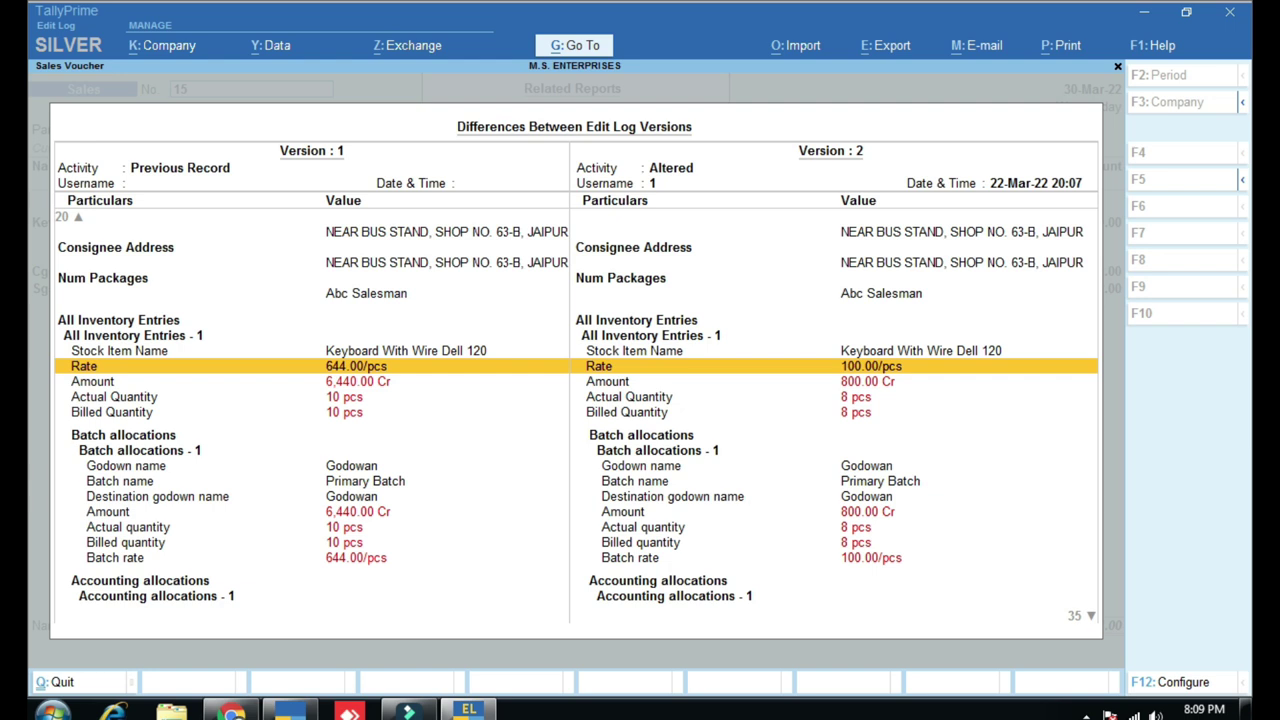
key(Down)
key(Down)
key(Down)
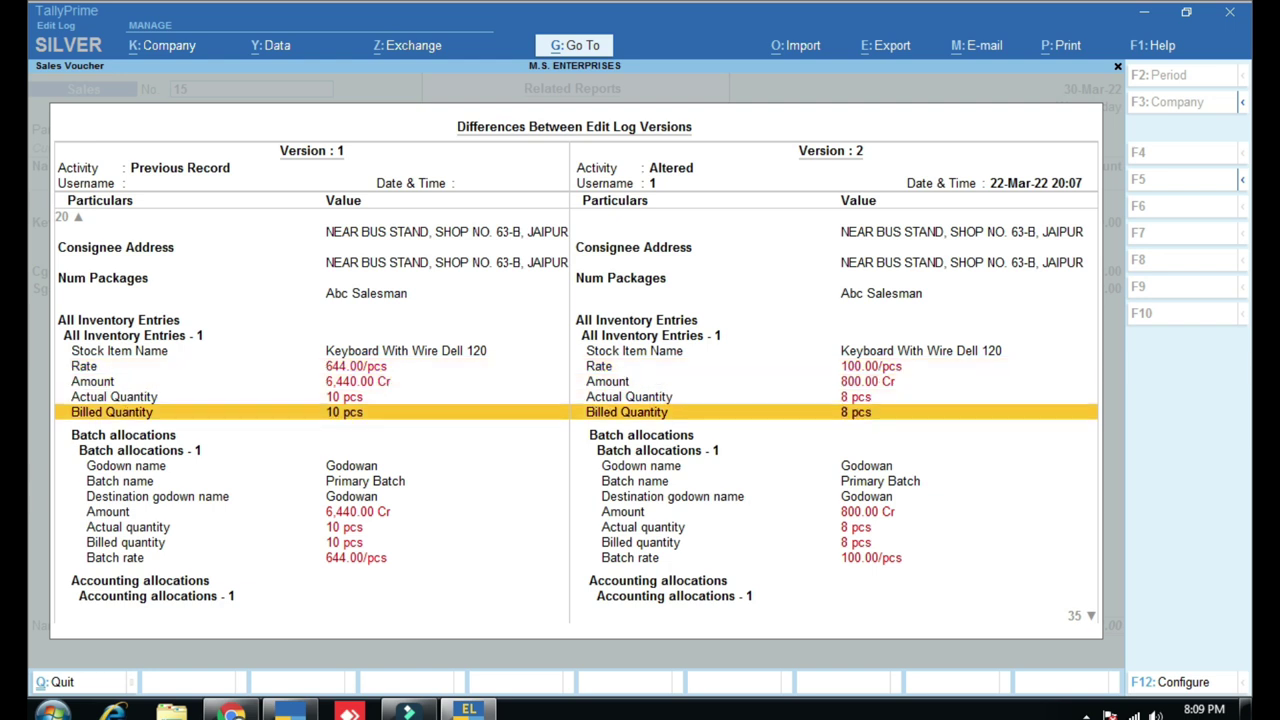
key(Up)
key(Up)
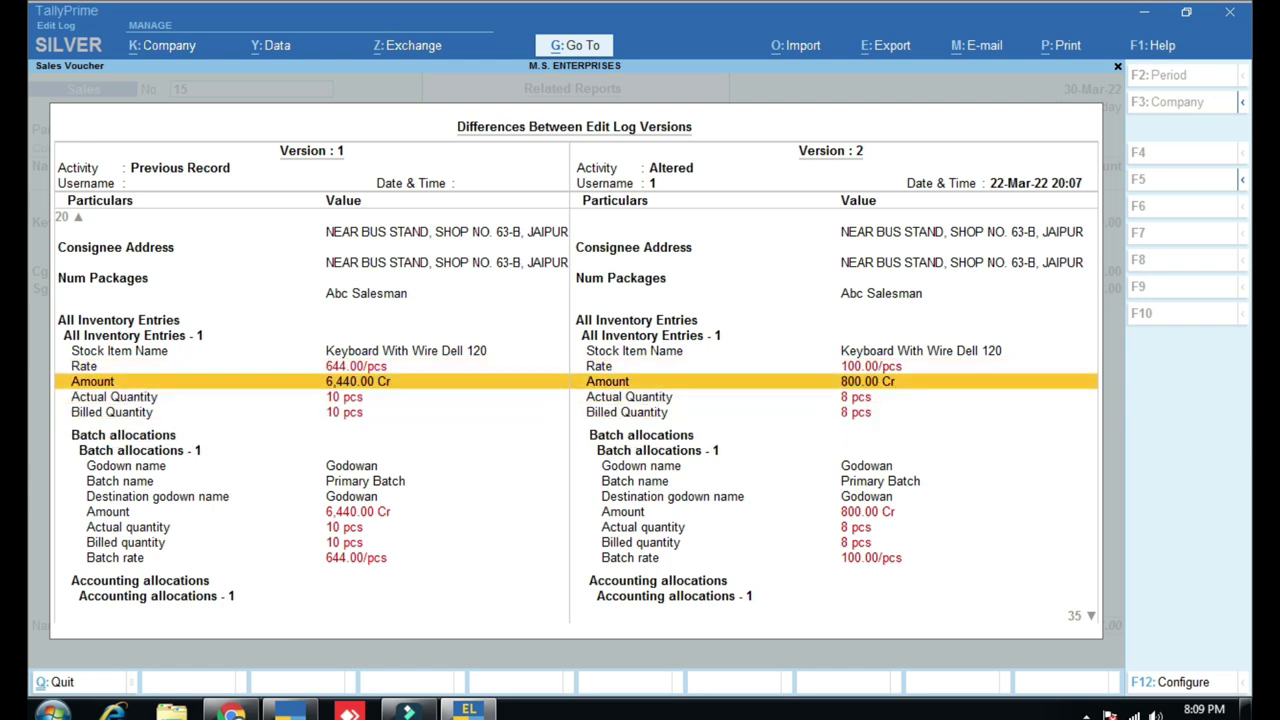
- Compare the Keyboard With Wire Dell 120 quantities and batch allocations in both versions, continuing to the accounting allocations
key(Down)
key(Down)
key(Down)
key(Down)
key(Down)
key(Down)
key(Down)
key(Down)
key(Down)
key(Down)
key(Down)
key(Down)
key(Down)
key(Down)
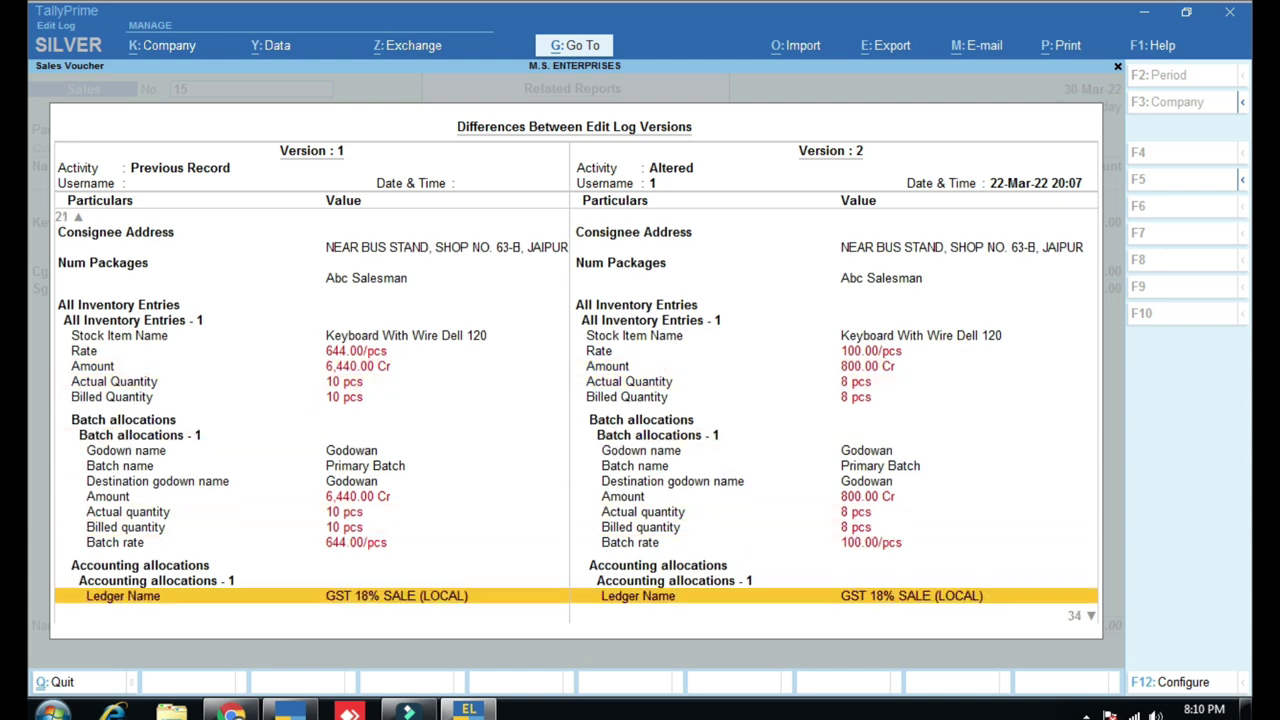
key(Down)
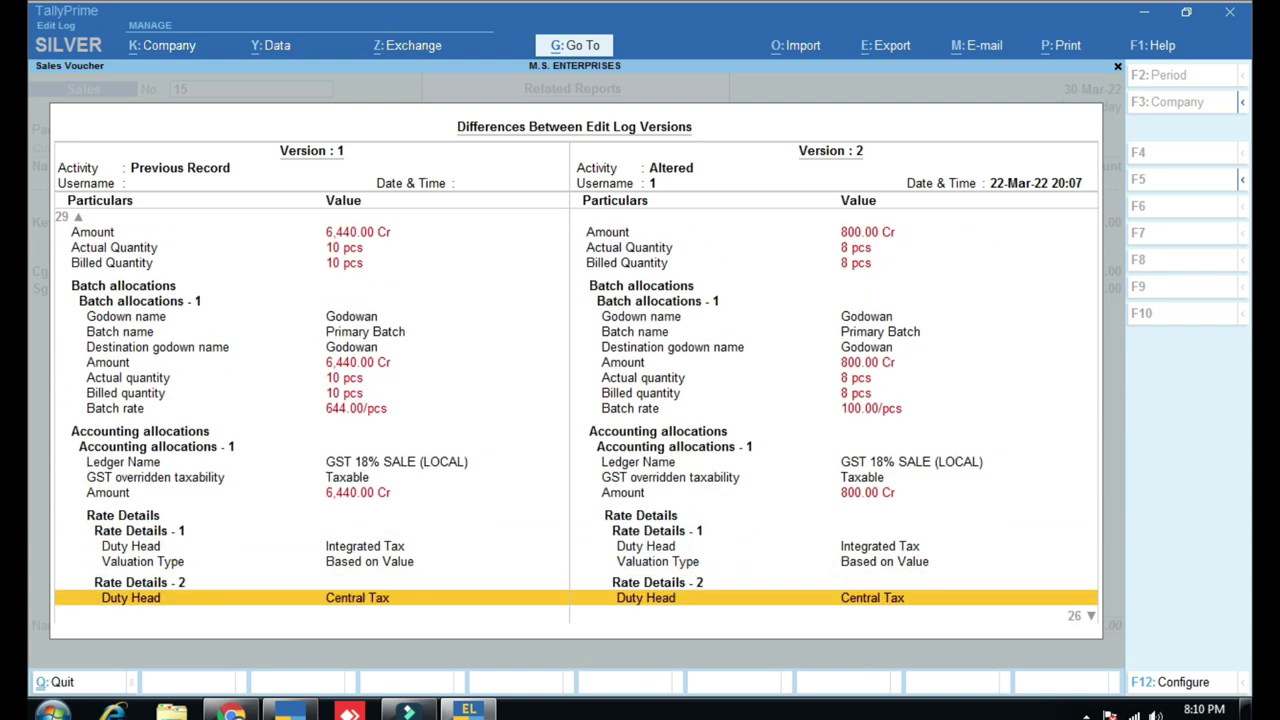
- Compare the accounting allocation's rate details and the DURGA TRADERS ledger entry in both versions
key(Down)
key(Down)
key(Down)
key(Down)
key(Down)
key(Down)
key(Down)
key(Down)
key(Down)
key(Down)
key(Down)
key(Down)
key(Down)
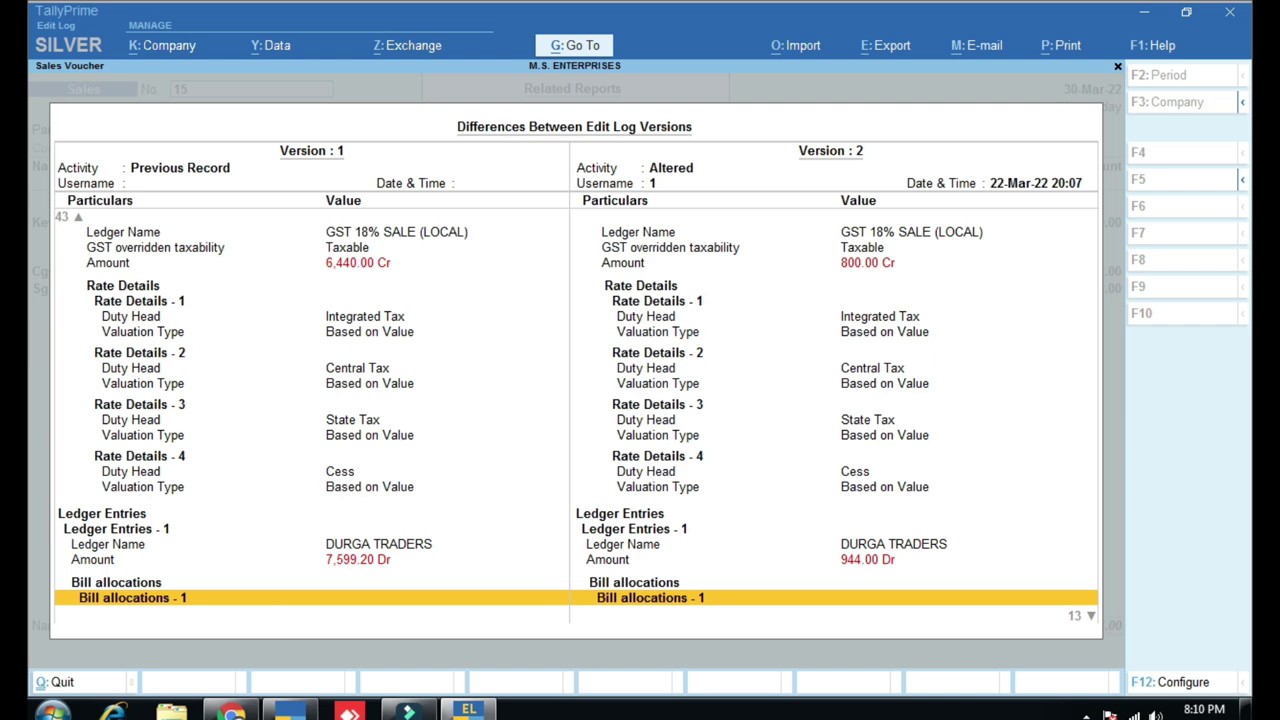
- Compare the bill allocations and the Cgst Tax and Sgst Tax entries in both versions, and return to the Day Book
key(Down)
key(Down)
key(Down)
key(Down)
key(Down)
key(Down)
key(Down)
key(Down)
key(Down)
key(Down)
key(Down)
key(Down)
key(Down)
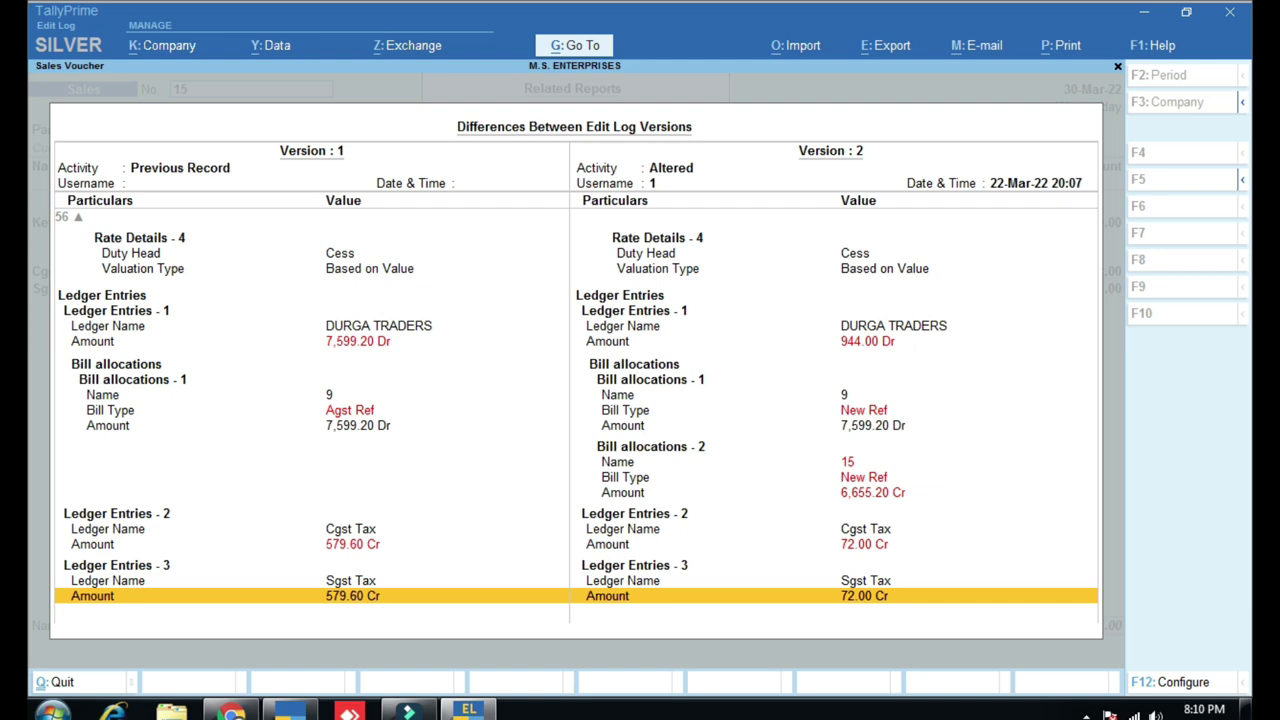
key(Escape)
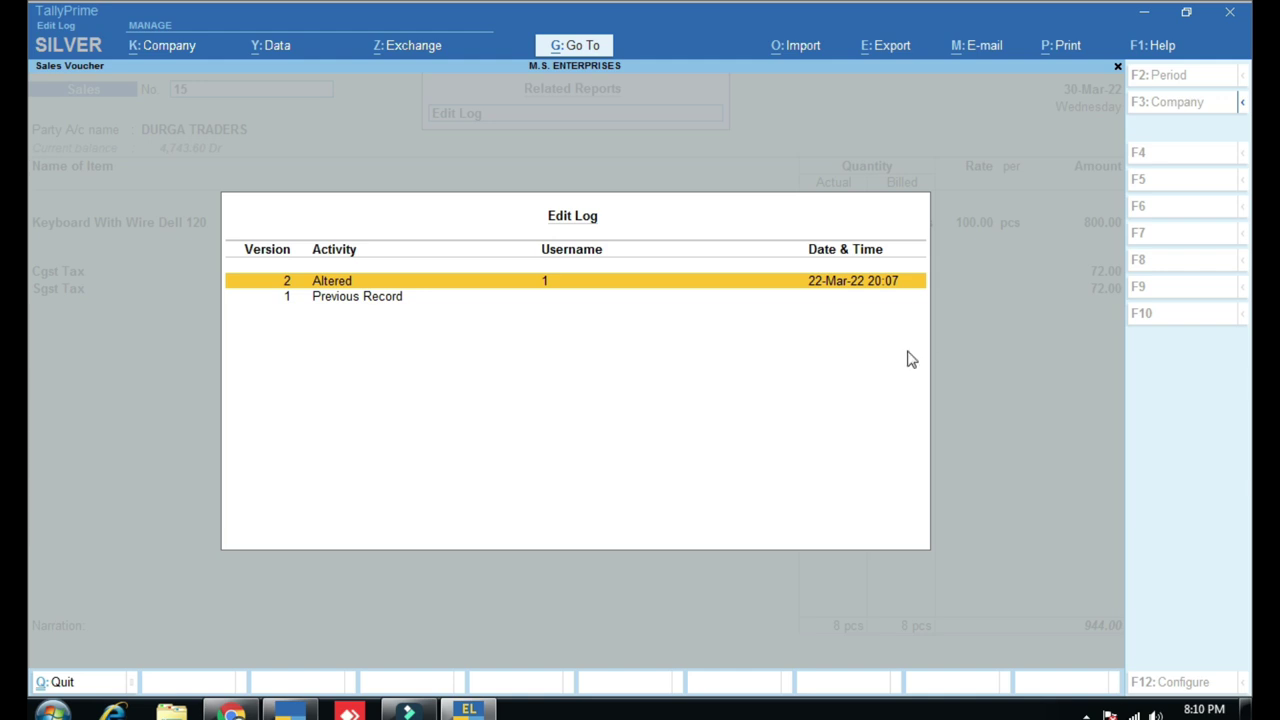
key(Escape)
key(Escape)
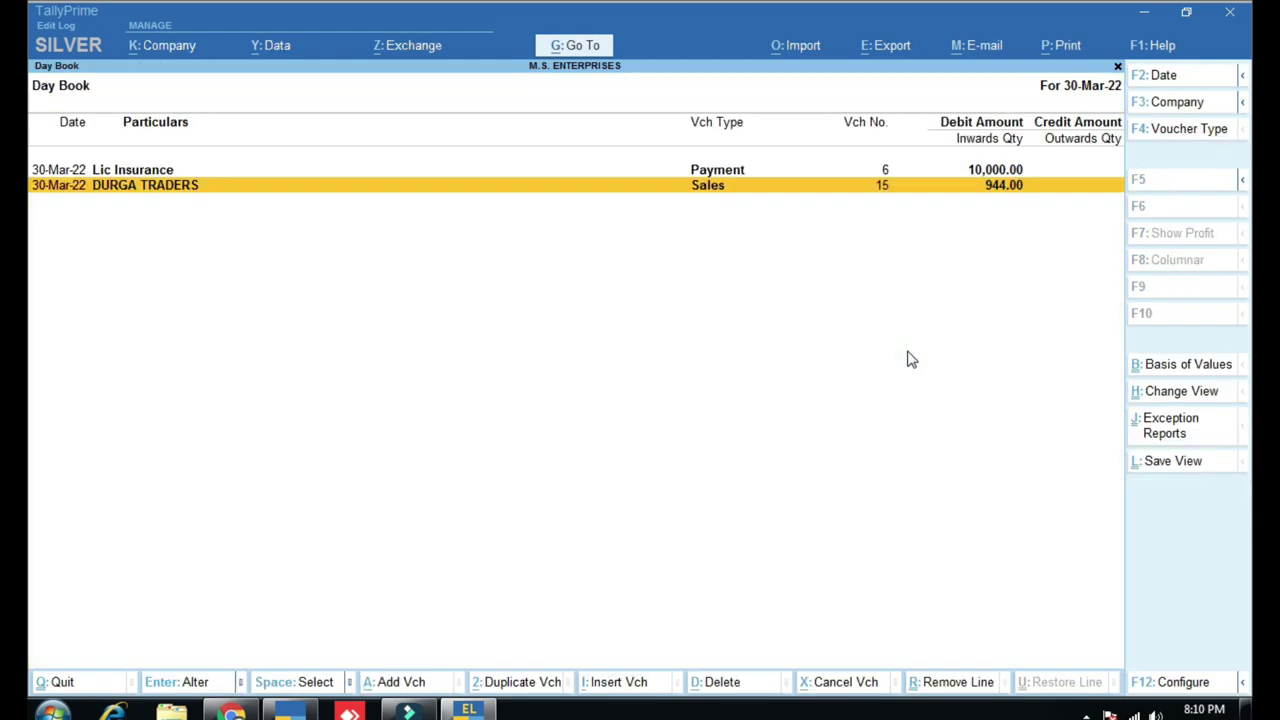
- Open the Lic Insurance payment voucher in the Day Book and resave it without changing any field
key(Up)
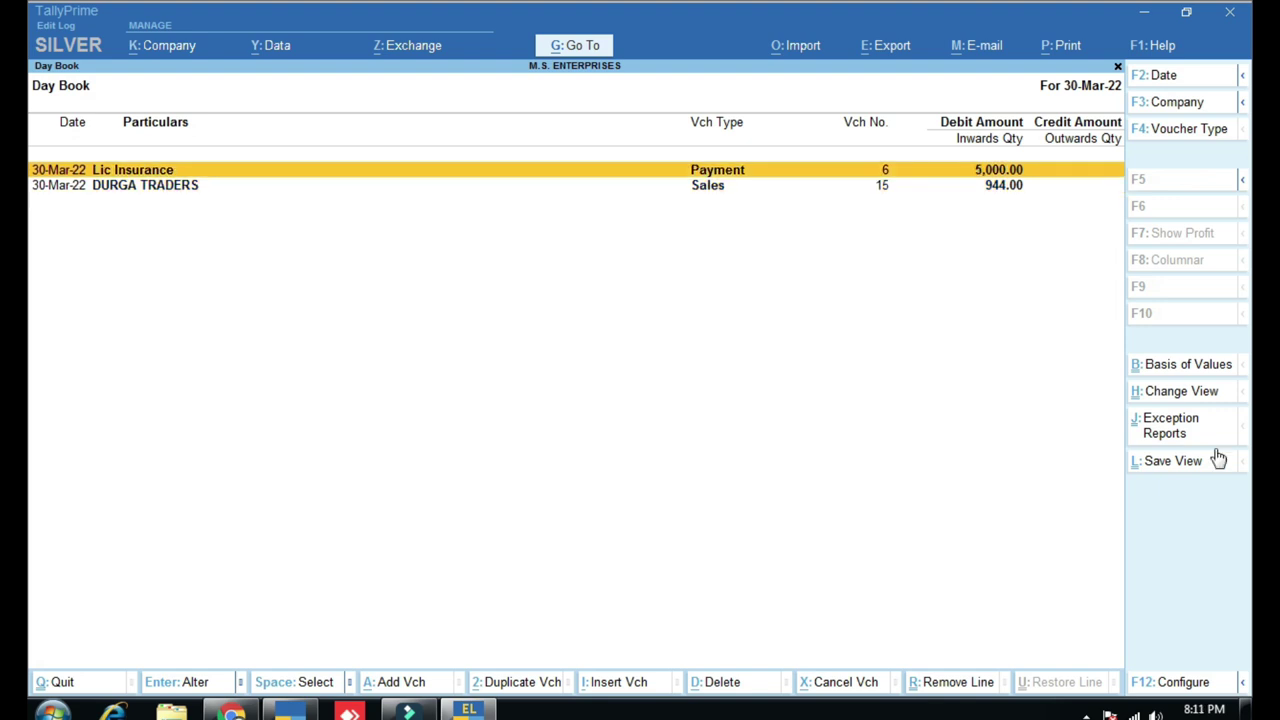
key(Return)
key(Return)
key(Return)
key(Return)
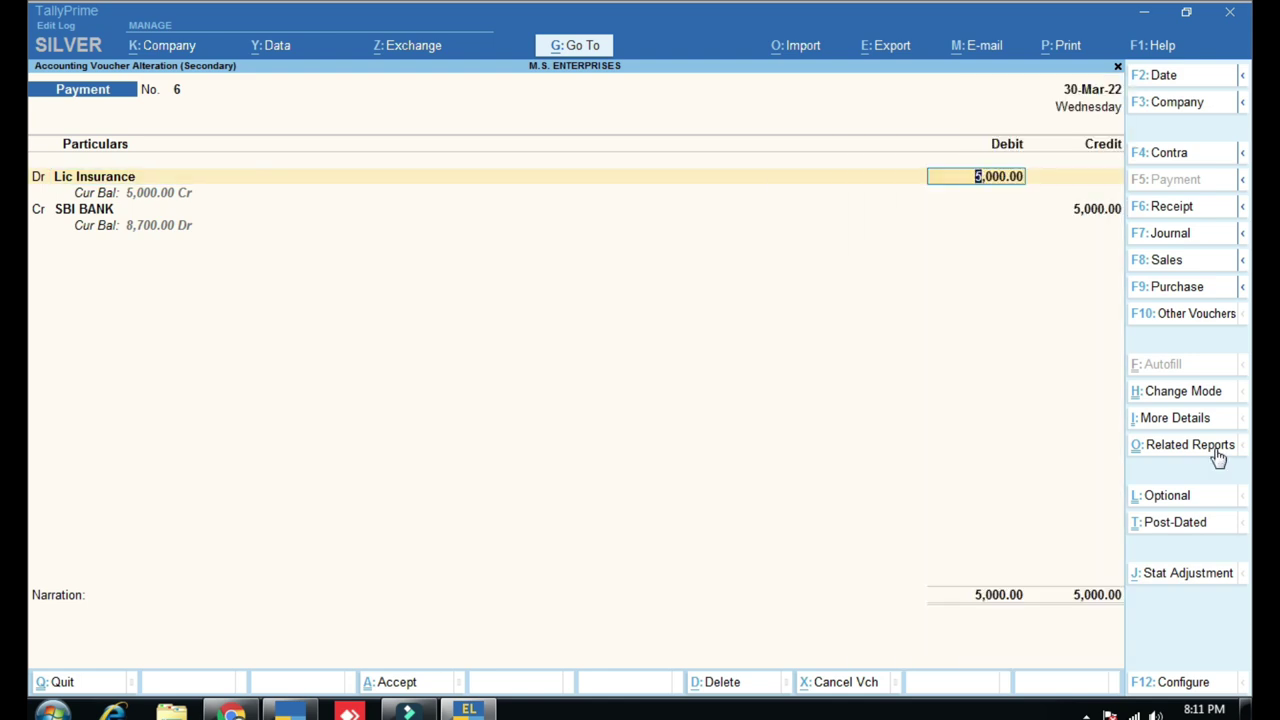
key(Return)
key(Return)
key(Return)
key(Return)
key(Return)
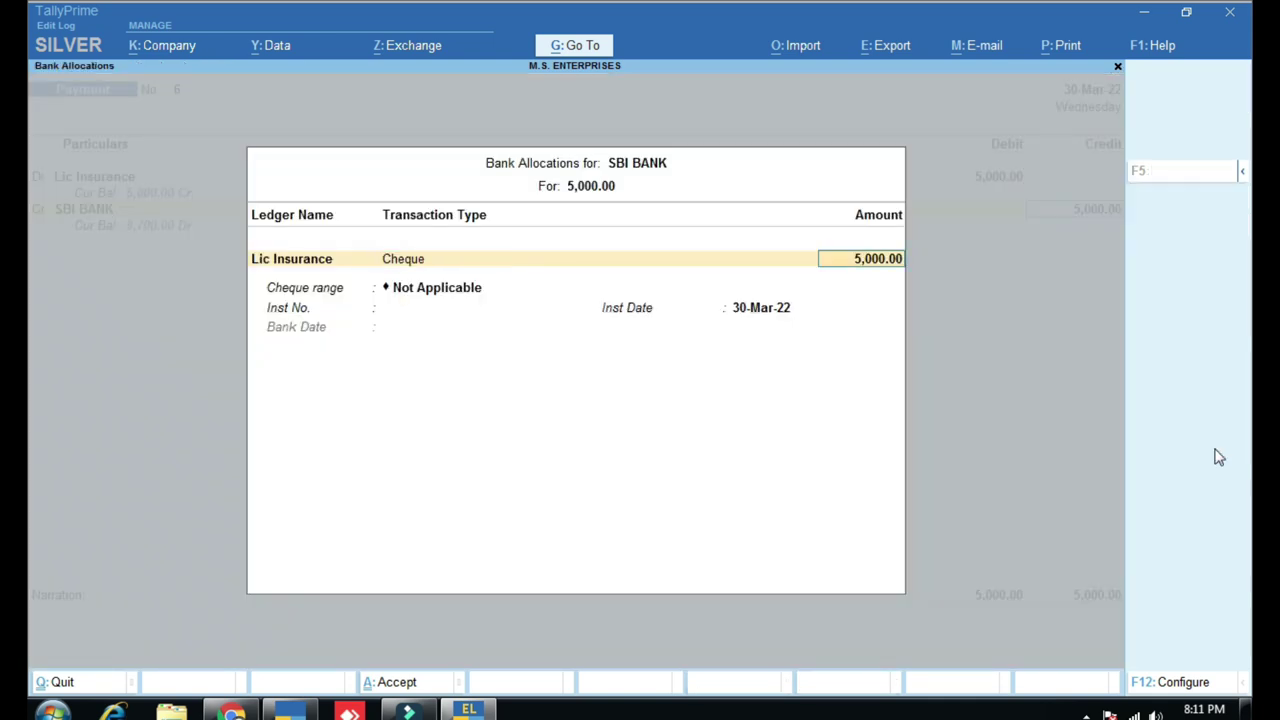
key(Return)
key(Return)
key(Return)
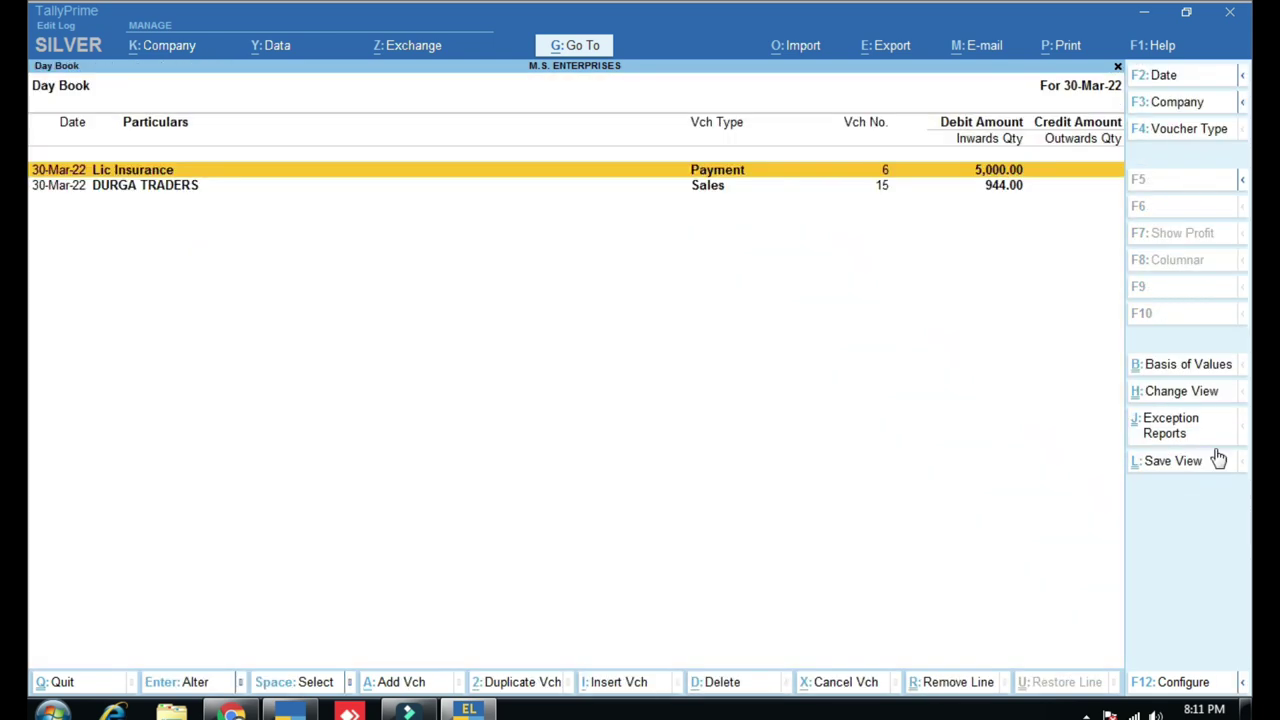
- Review the edit log of the Lic Insurance payment voucher and close it
key(Return)
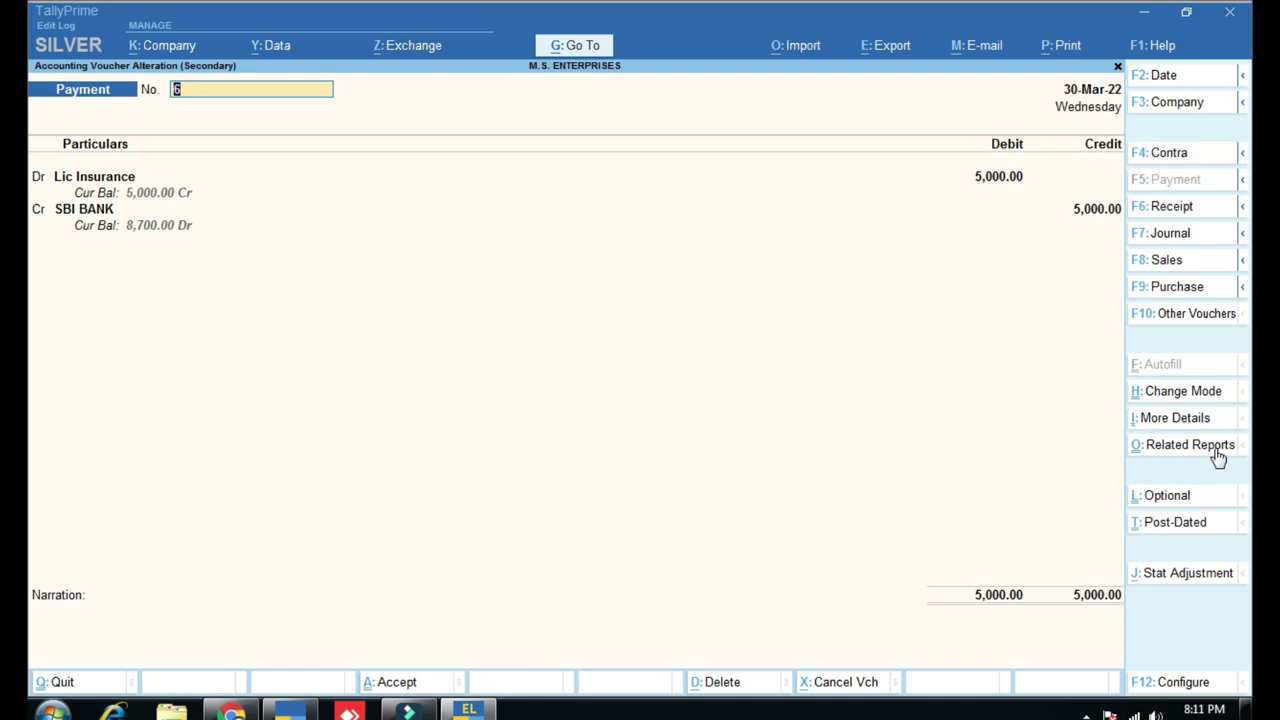
click(1212, 450)
key(Return)
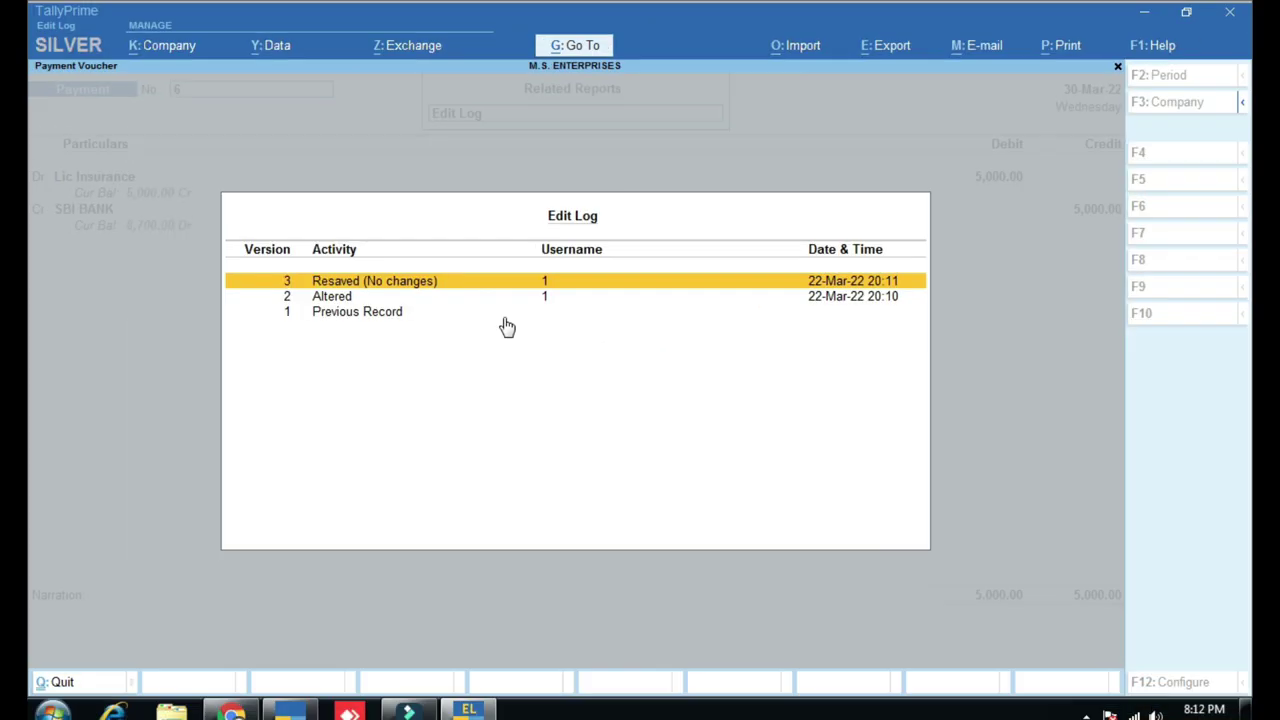
key(Escape)
key(Escape)
- Set the Lic Insurance debit amount in the payment voucher to 4,000 and save it with its SBI BANK allocation
key(Return)
key(Return)
key(Return)
text(4,000)
key(Return)
key(Return)
key(Return)
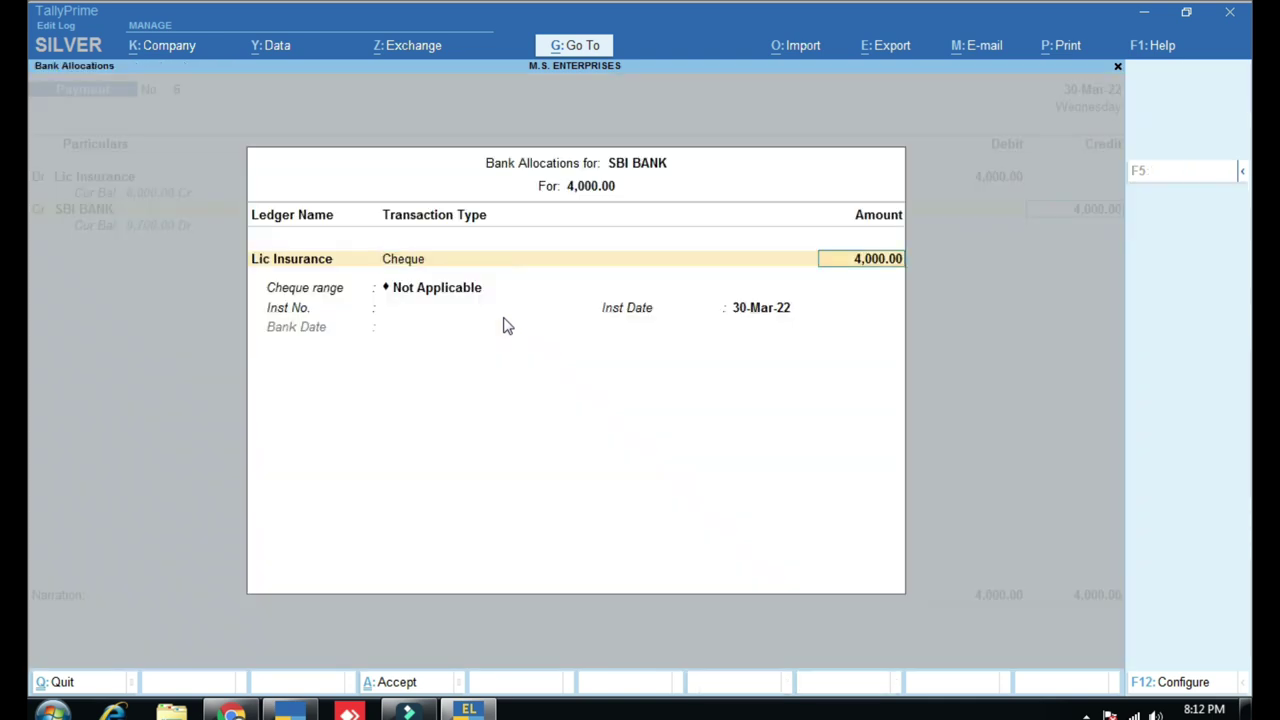
key(Return)
key(Return)
key(Return)
key(Return)
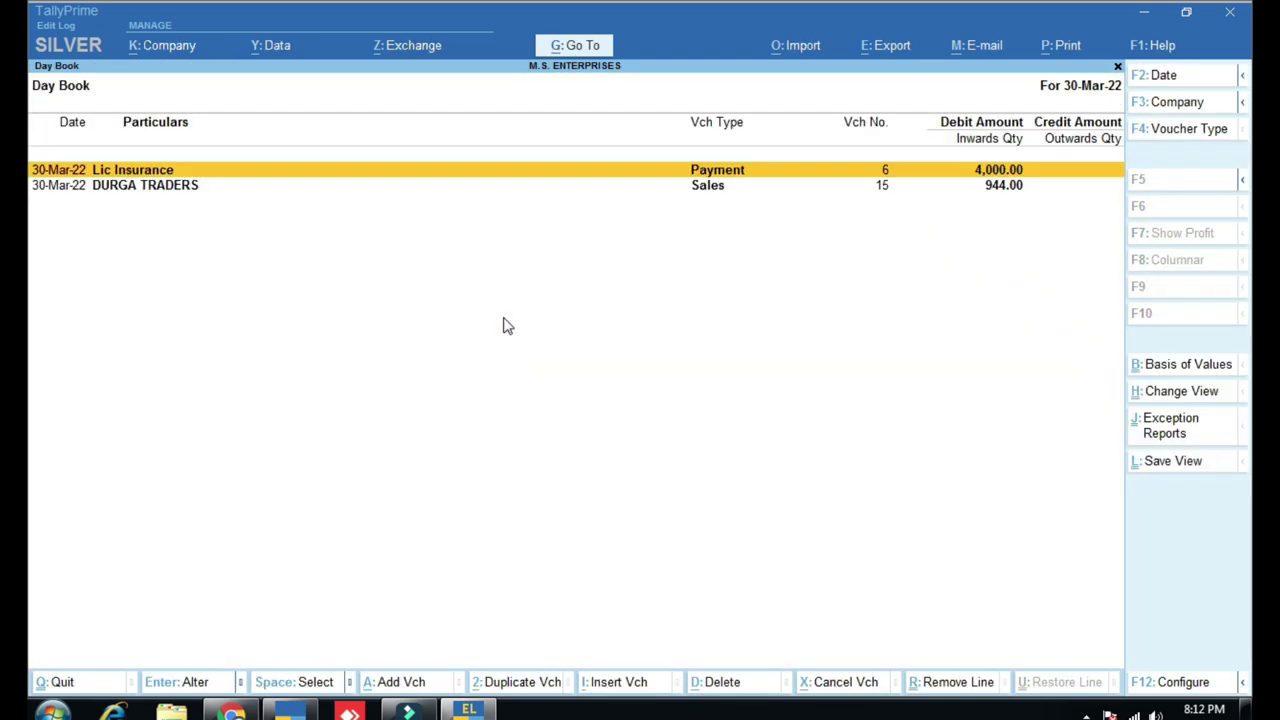
- Open the edit log of the Lic Insurance payment voucher and examine the date and time of the latest Altered entry
key(Return)
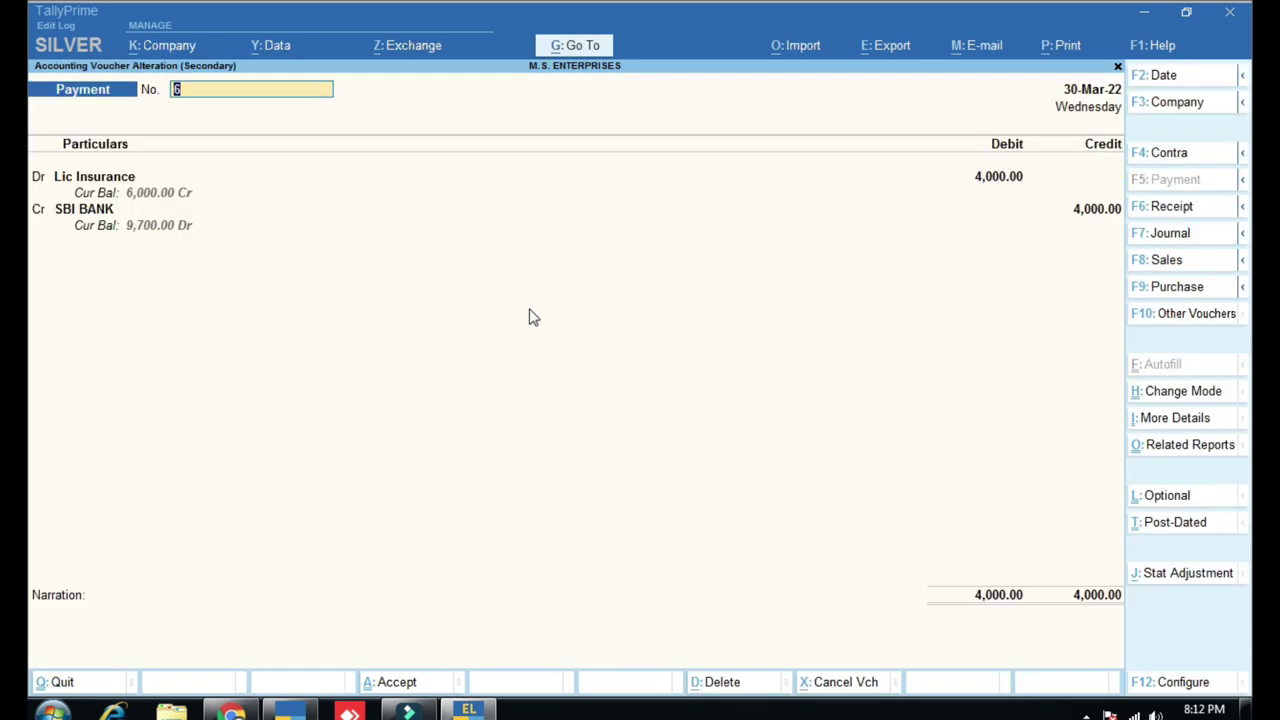
click(1160, 447)
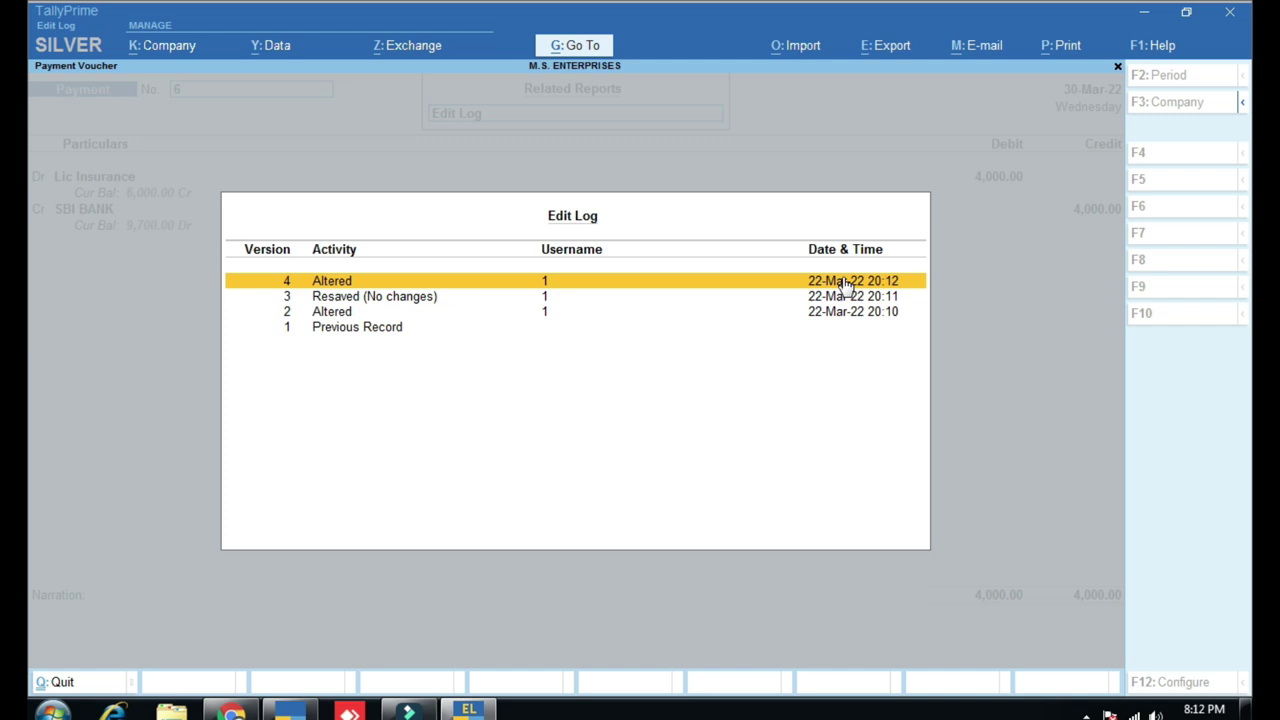
key(ctrl)
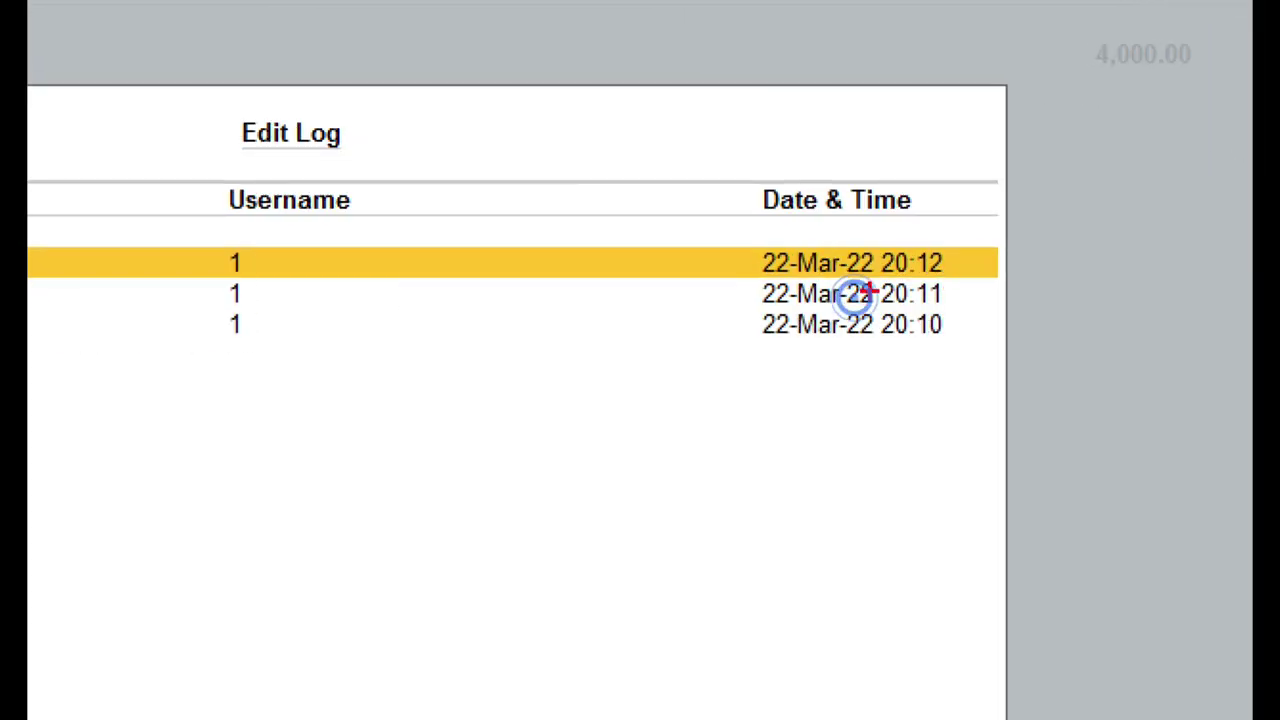
drag(879, 238, 955, 281)
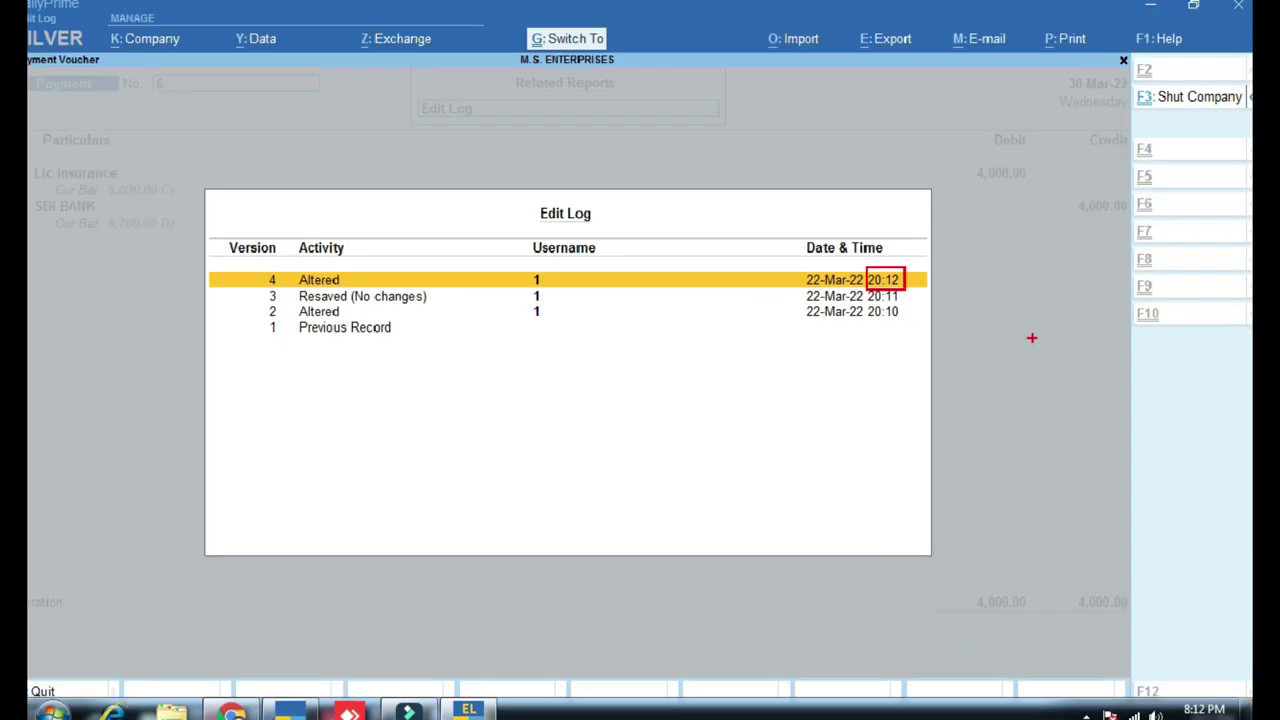
- Compare the ledger entries and bank allocations between versions 3 and 4 of the payment voucher, and close the differences
key(Return)
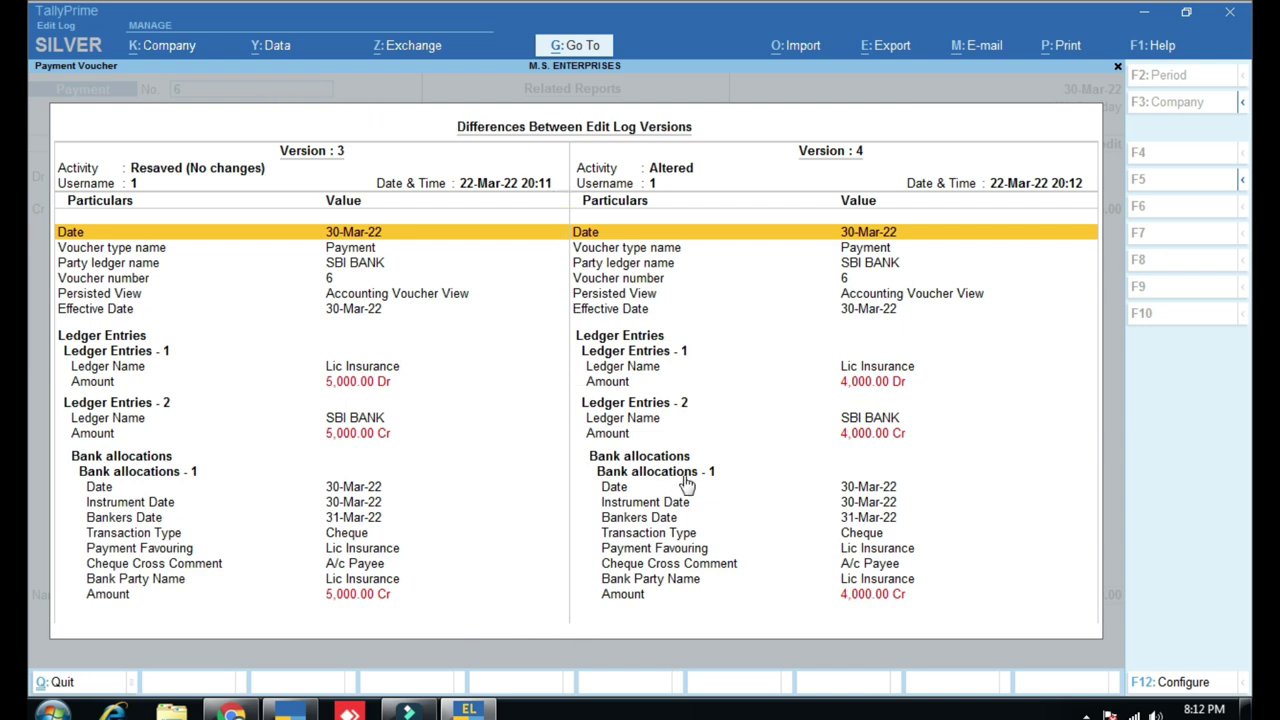
key(Down)
key(Down)
key(Down)
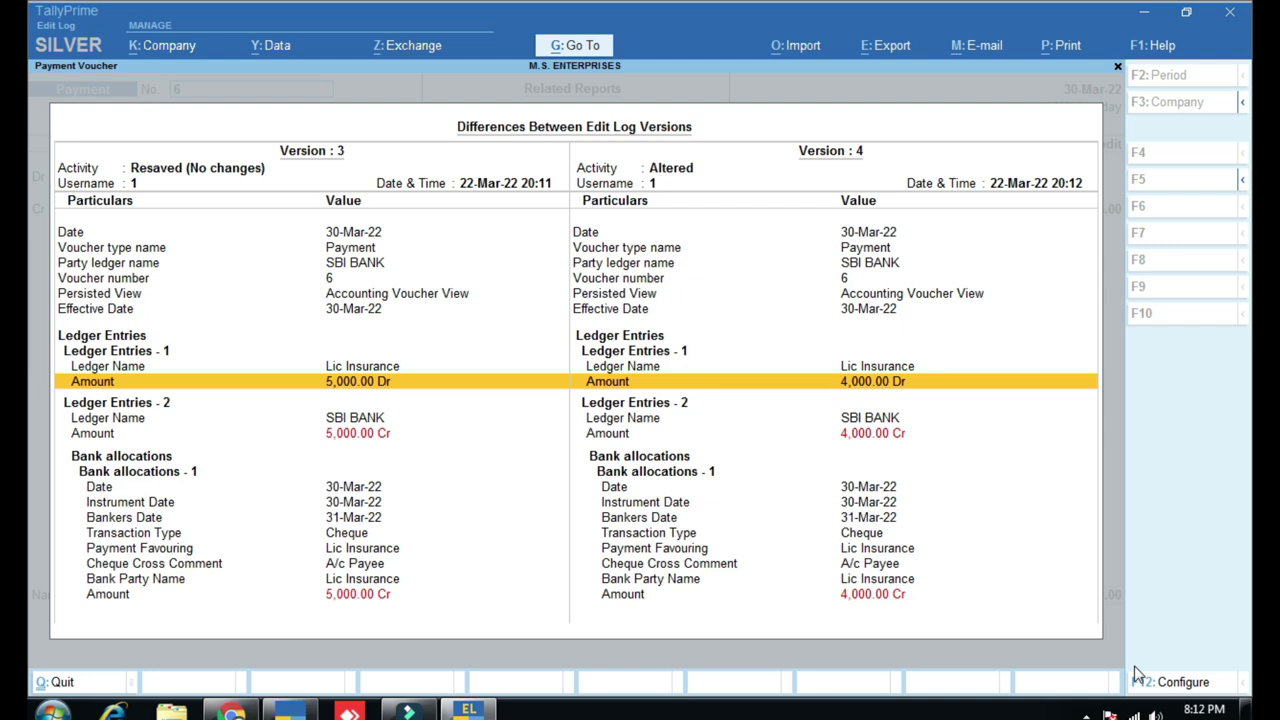
key(Down)
key(Down)
key(Down)
key(Down)
key(Down)
key(Down)
key(Down)
key(Down)
key(Down)
key(Down)
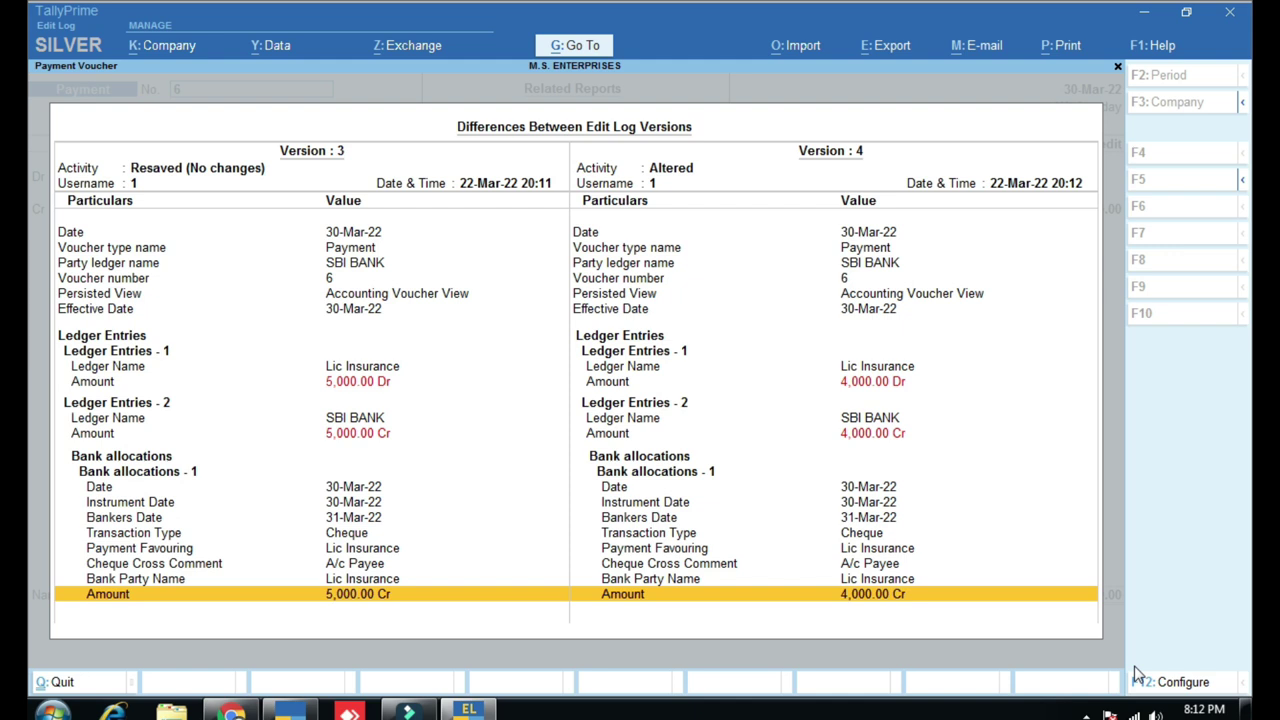
key(Escape)
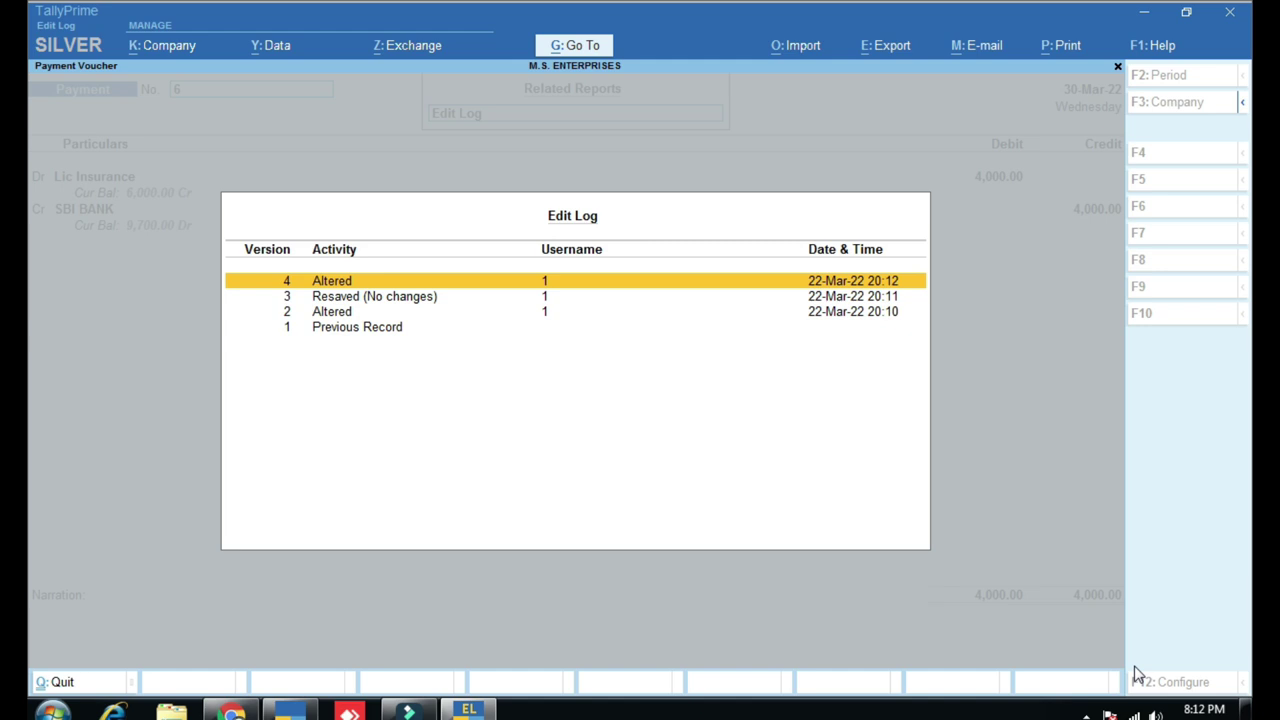
- Review the differences for version 4 once more and return to the Display More Reports menu
key(Return)
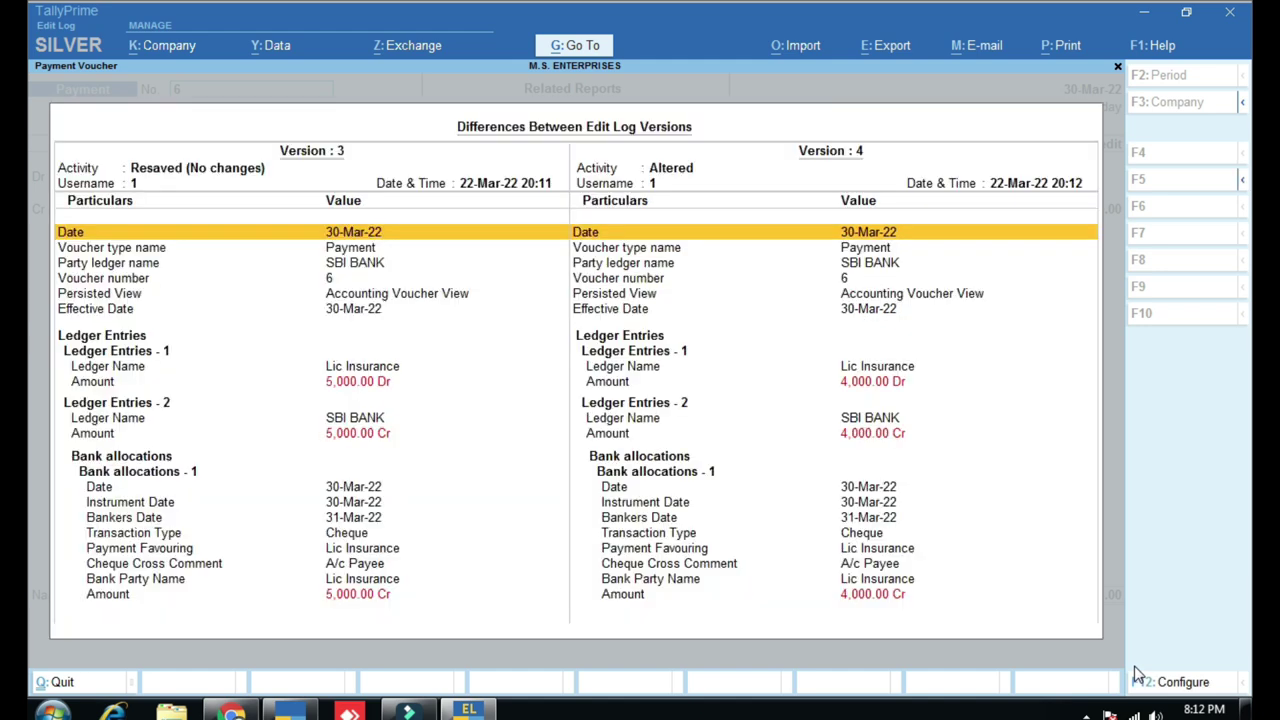
key(Escape)
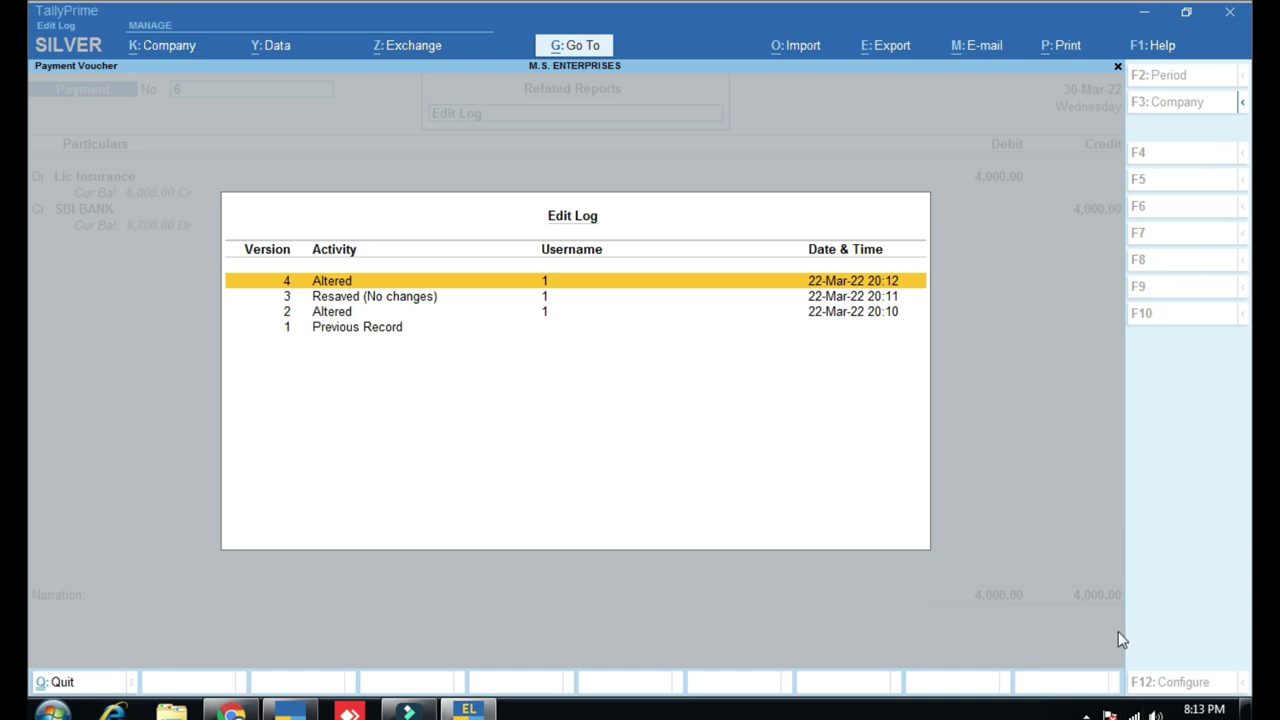
key(alt)
key(Escape)
key(Escape)
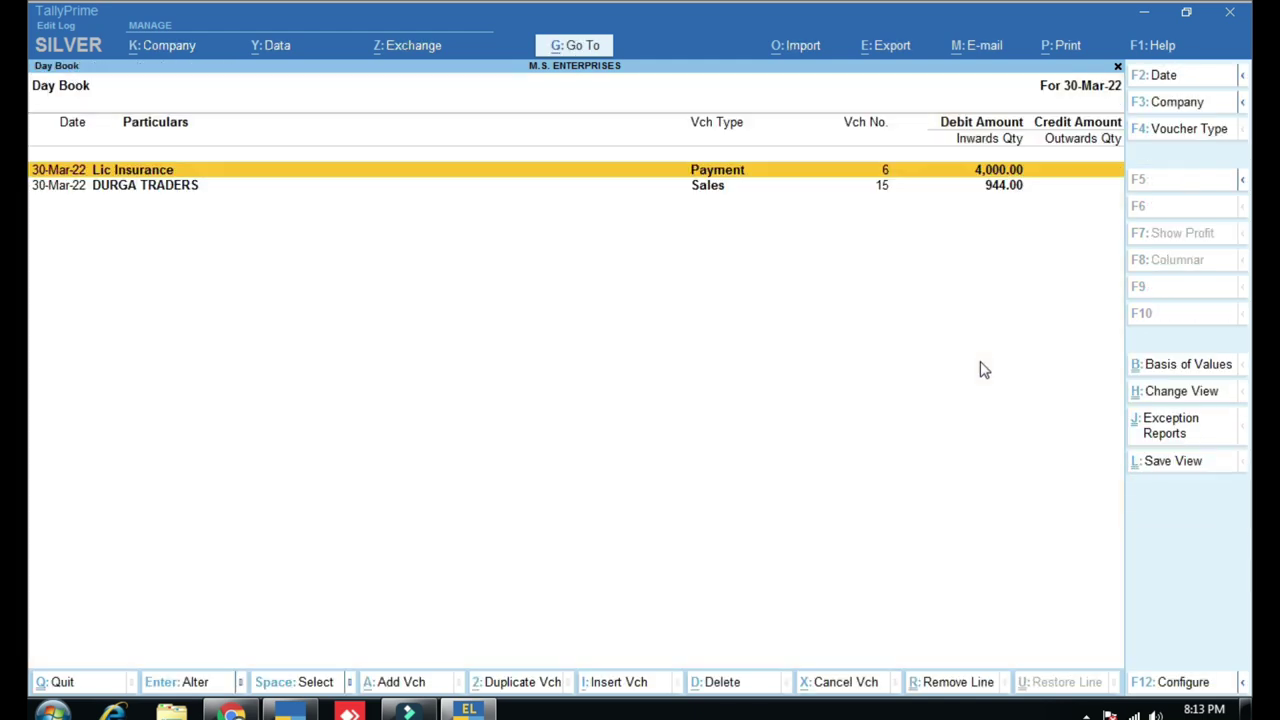
key(Escape)
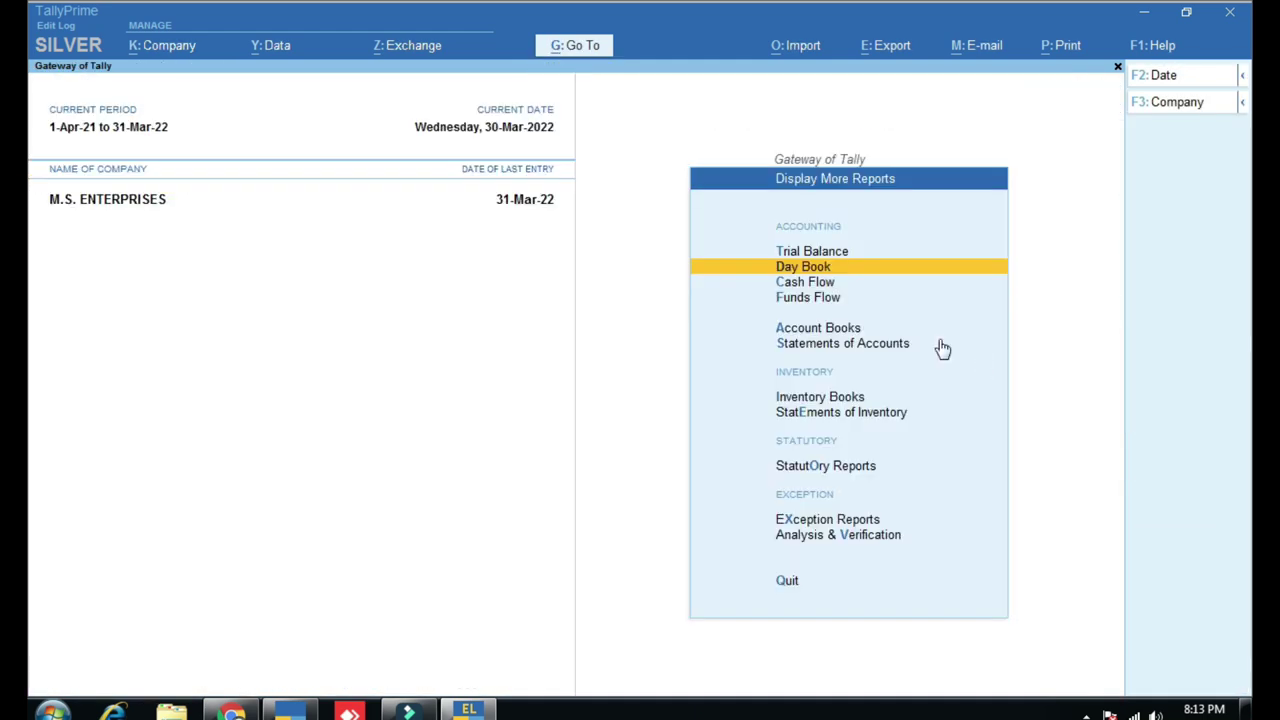
- View the company-level activities affecting the edit log for M.S. ENTERPRISES and close the report
click(171, 48)
click(190, 176)
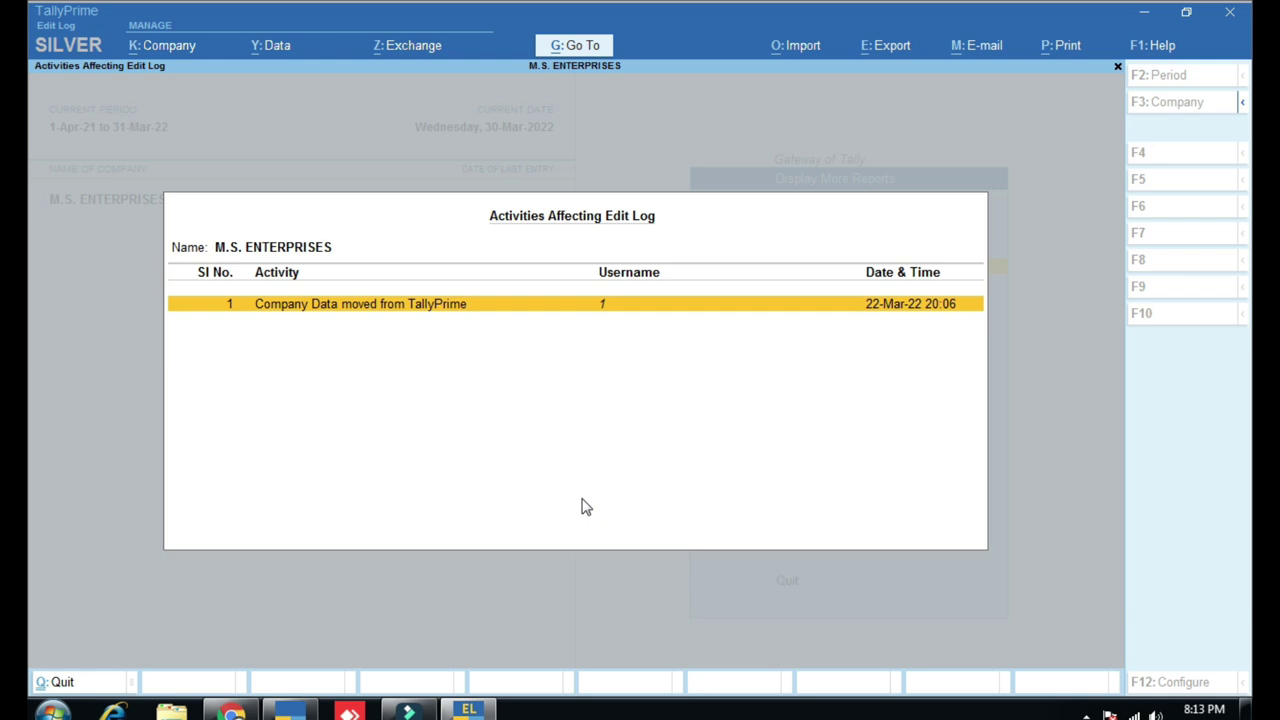
key(ctrl)
click(168, 52)
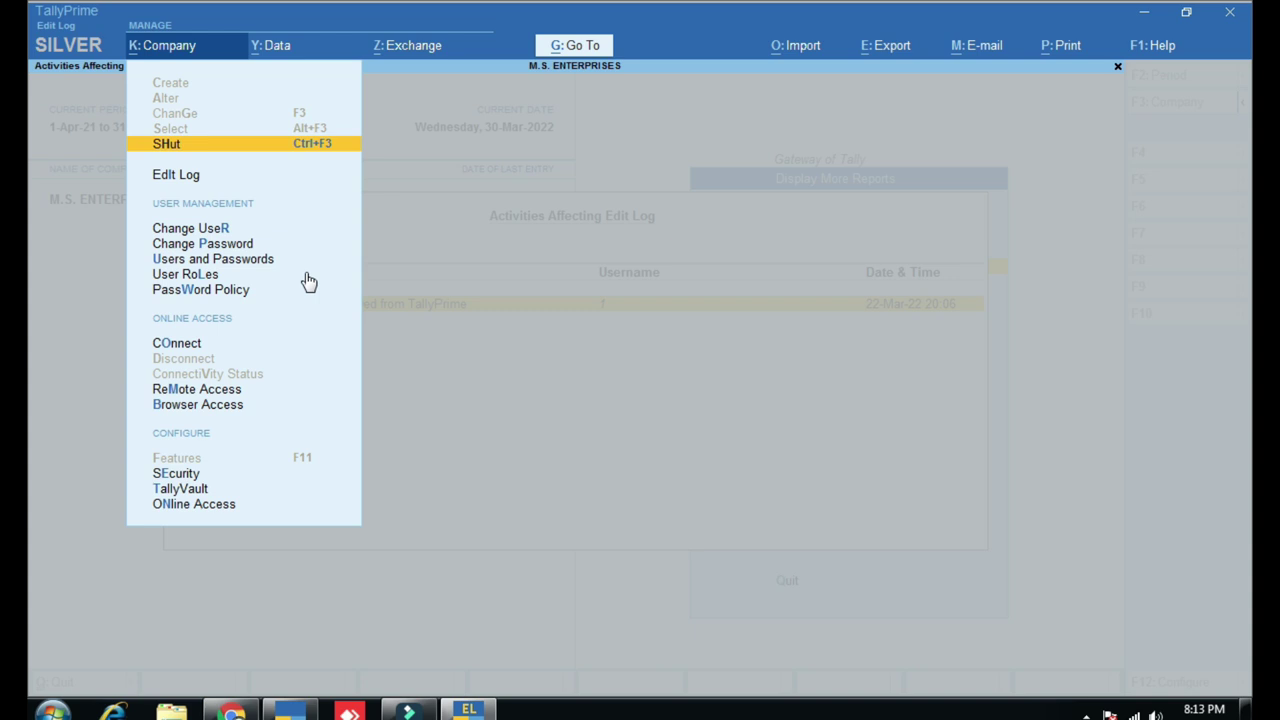
key(Escape)
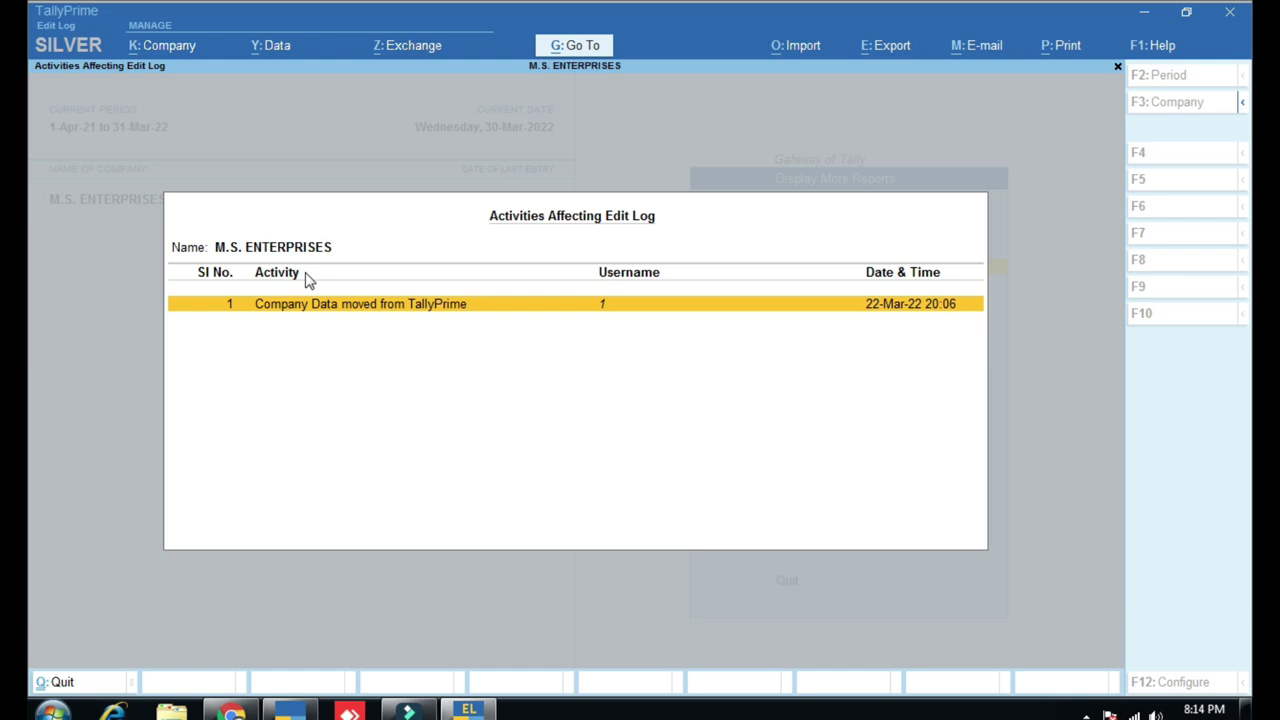
key(Escape)
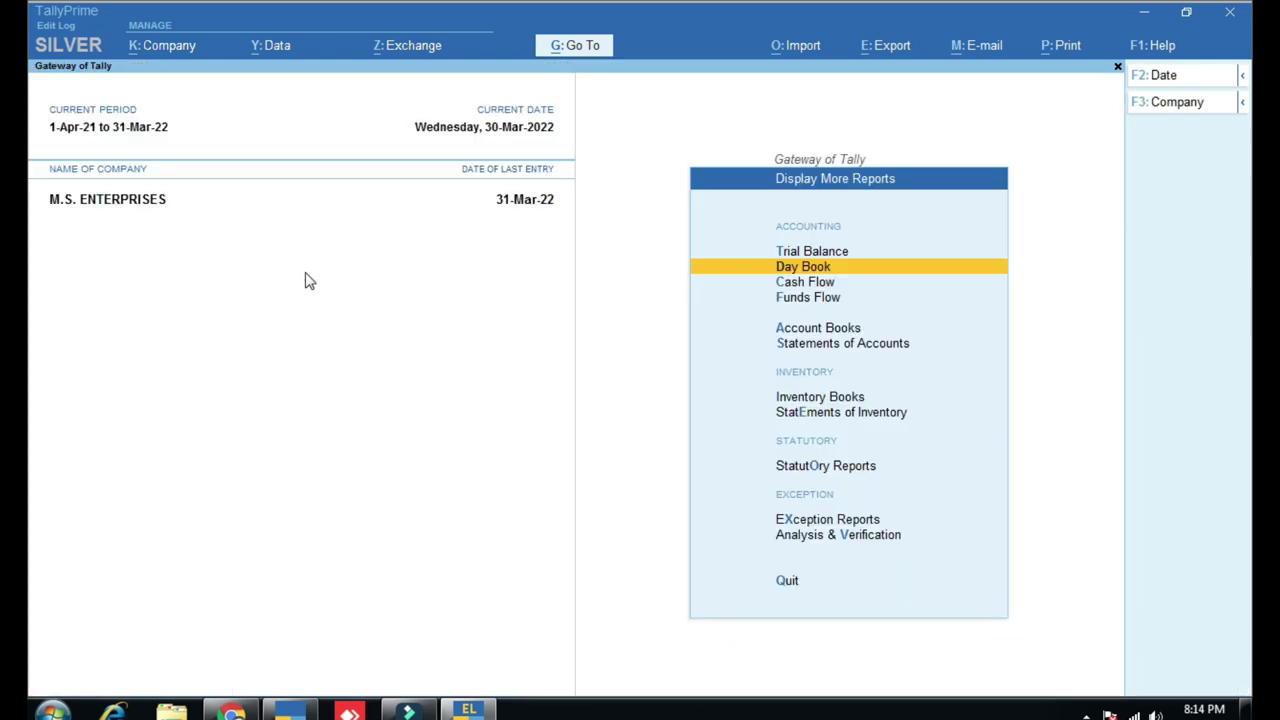